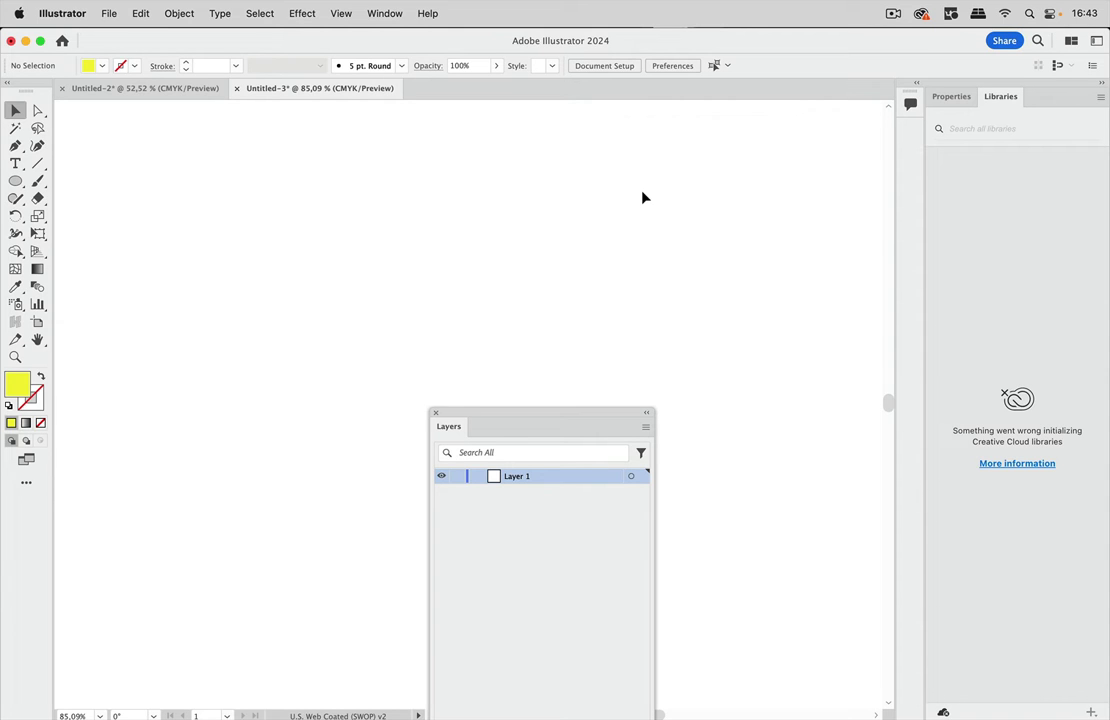
Draw a large yellow circle and a smaller circle inside it with the Ellipse tool.
click(15, 181)
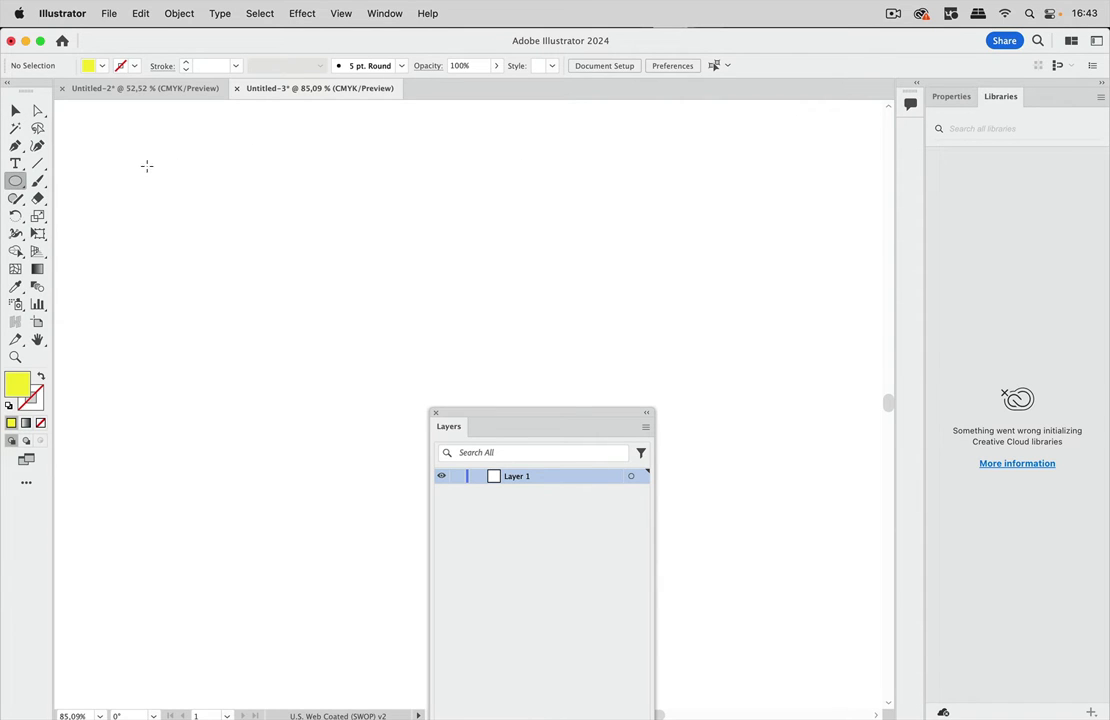
drag(147, 164, 340, 355)
drag(201, 218, 301, 318)
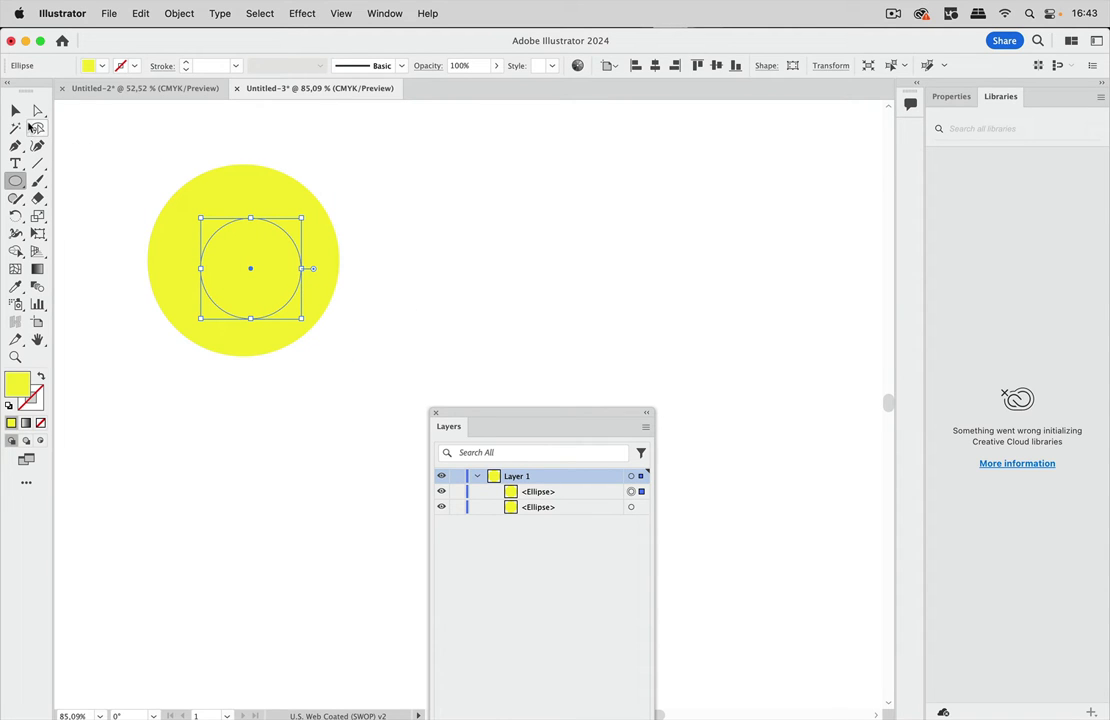
Select both circles and combine them with Object > Compound Path > Make.
click(15, 110)
drag(144, 155, 300, 327)
click(180, 13)
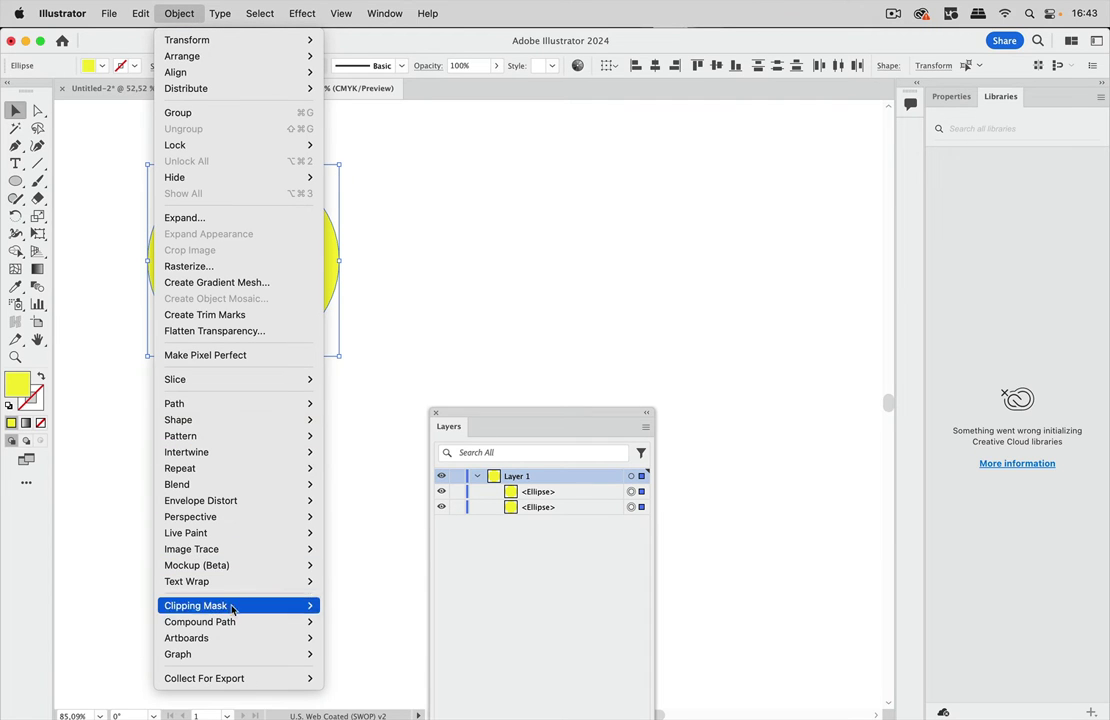
mouse_move(225, 621)
click(338, 622)
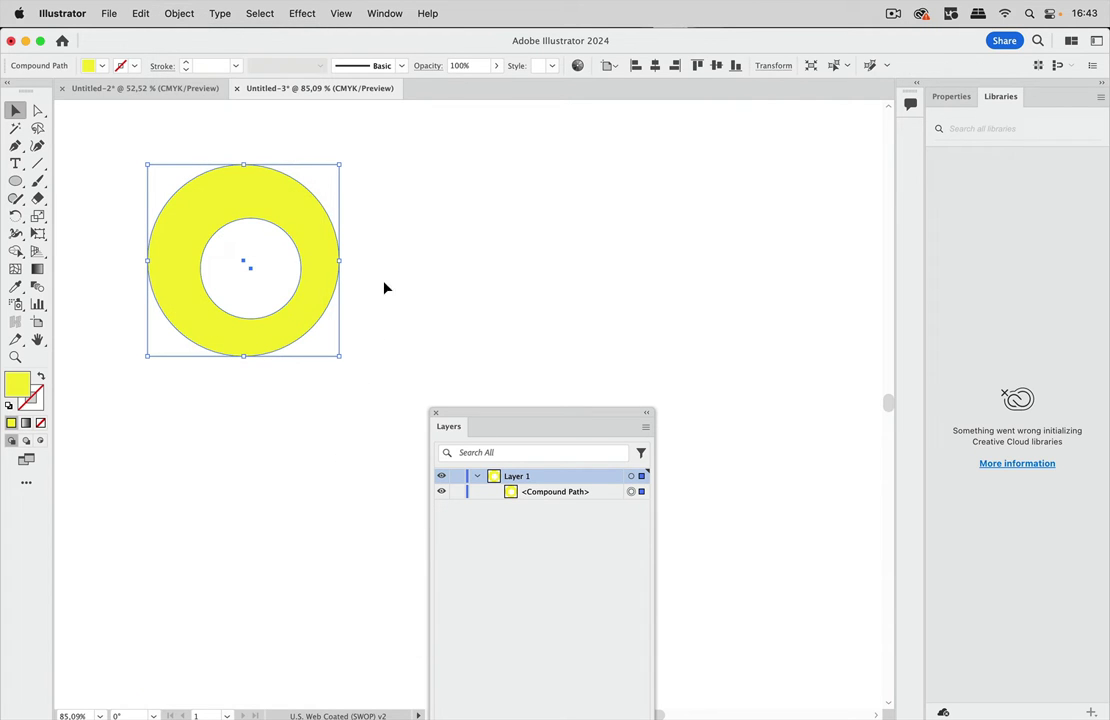
click(432, 243)
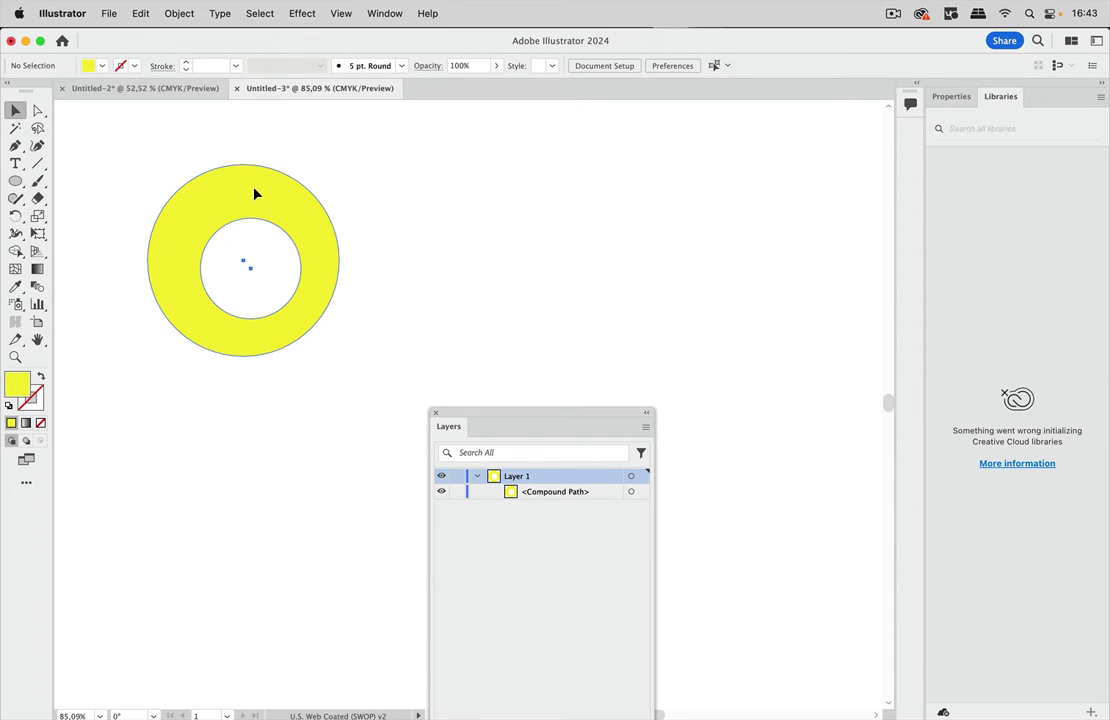
Reposition the yellow ring lower and slightly left on the canvas.
drag(255, 194, 236, 481)
click(350, 302)
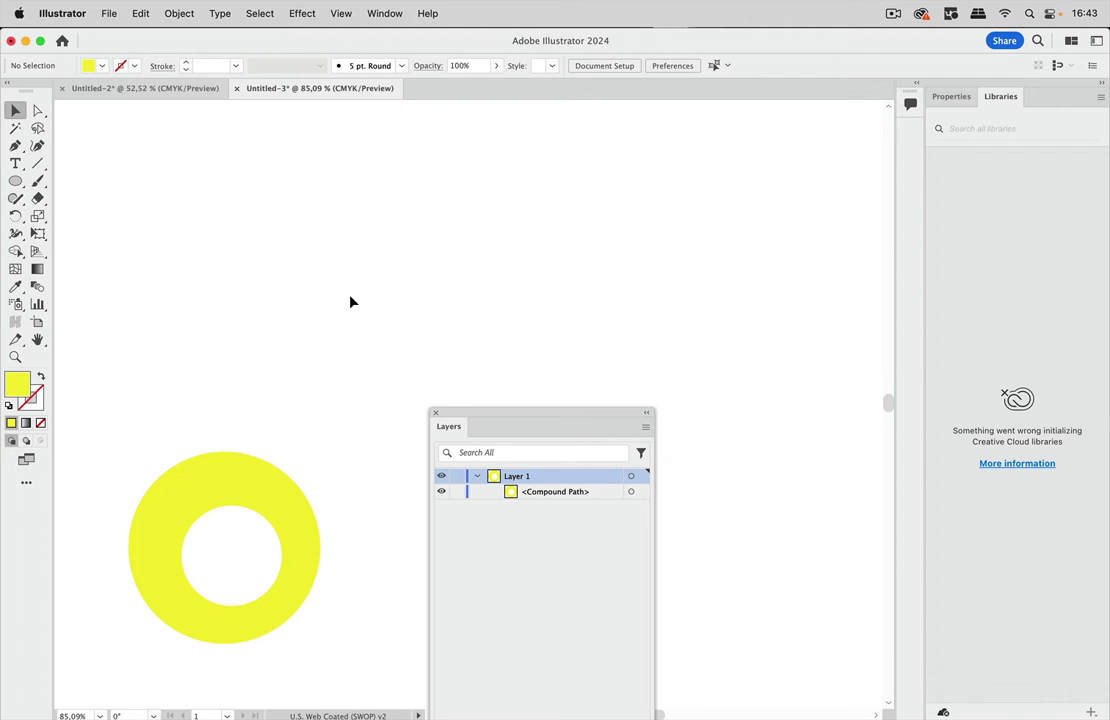
click(241, 484)
drag(245, 478, 245, 421)
click(267, 289)
Place red 'Lorem ipsum' text above the ring and scale it up to about 49.5 pt.
click(15, 163)
click(227, 253)
click(15, 110)
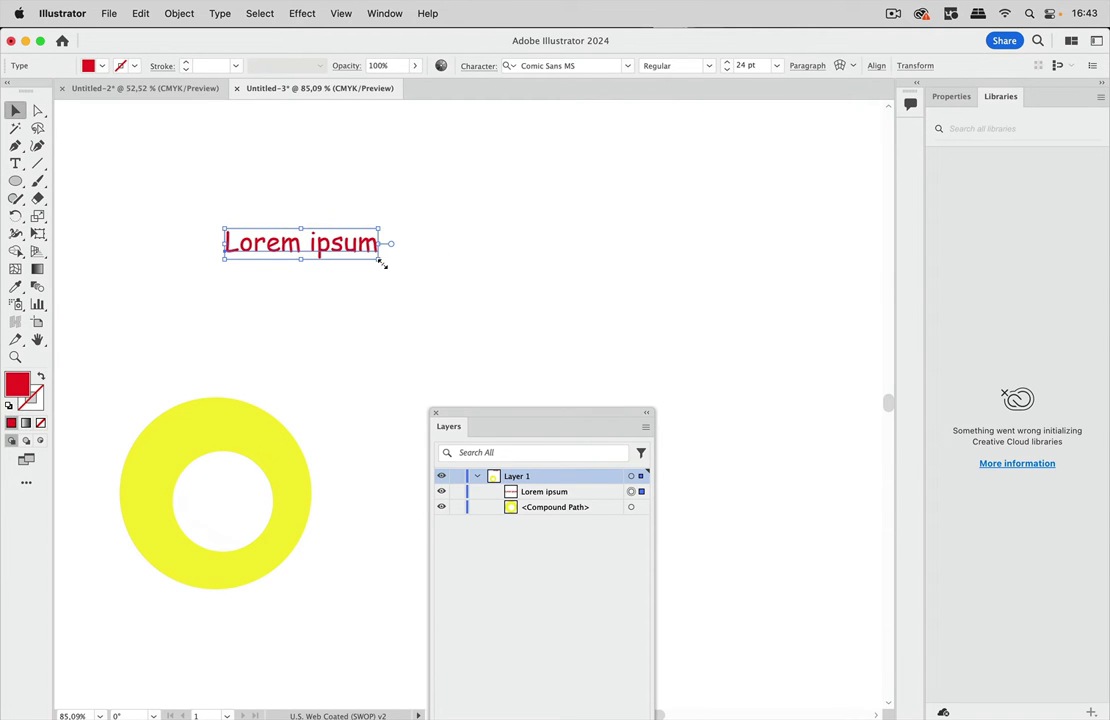
drag(381, 260, 485, 258)
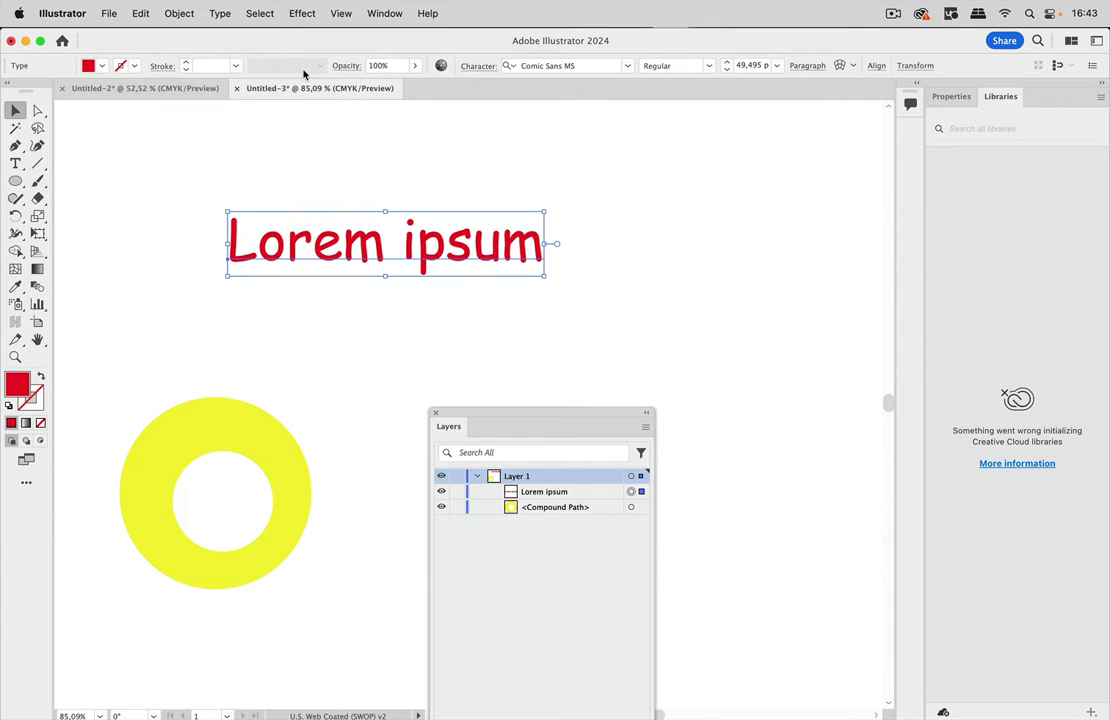
Convert Lorem ipsum to outlines and add a 3.528 mm offset path around the letters.
click(200, 14)
click(245, 290)
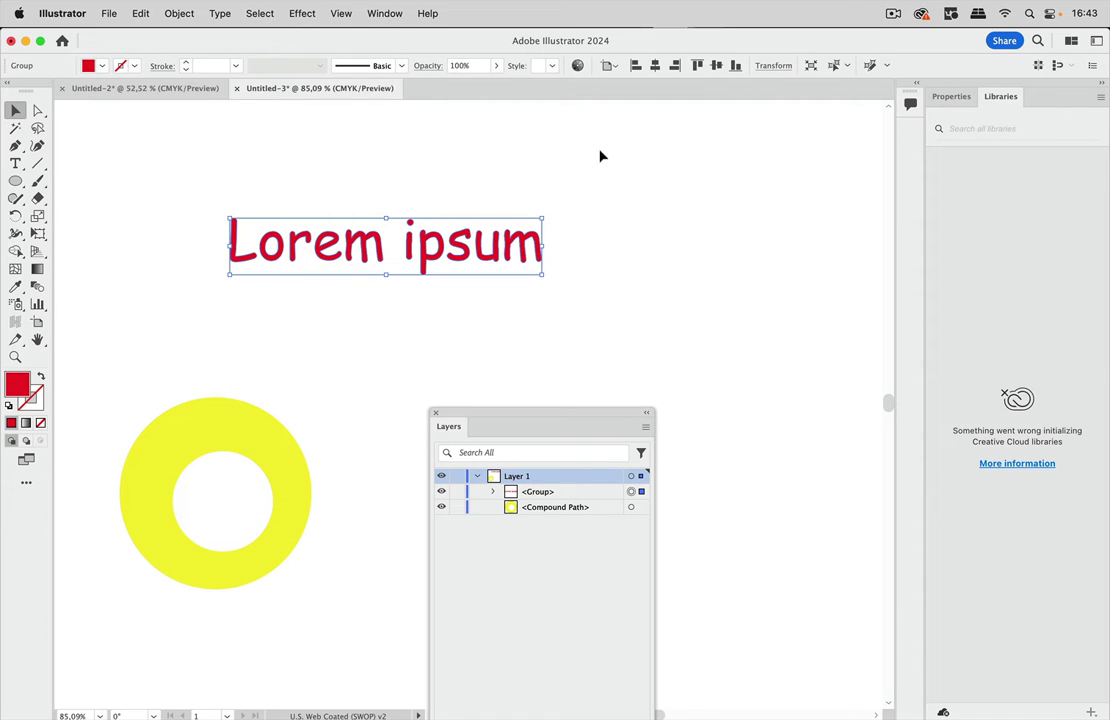
click(179, 13)
mouse_move(203, 405)
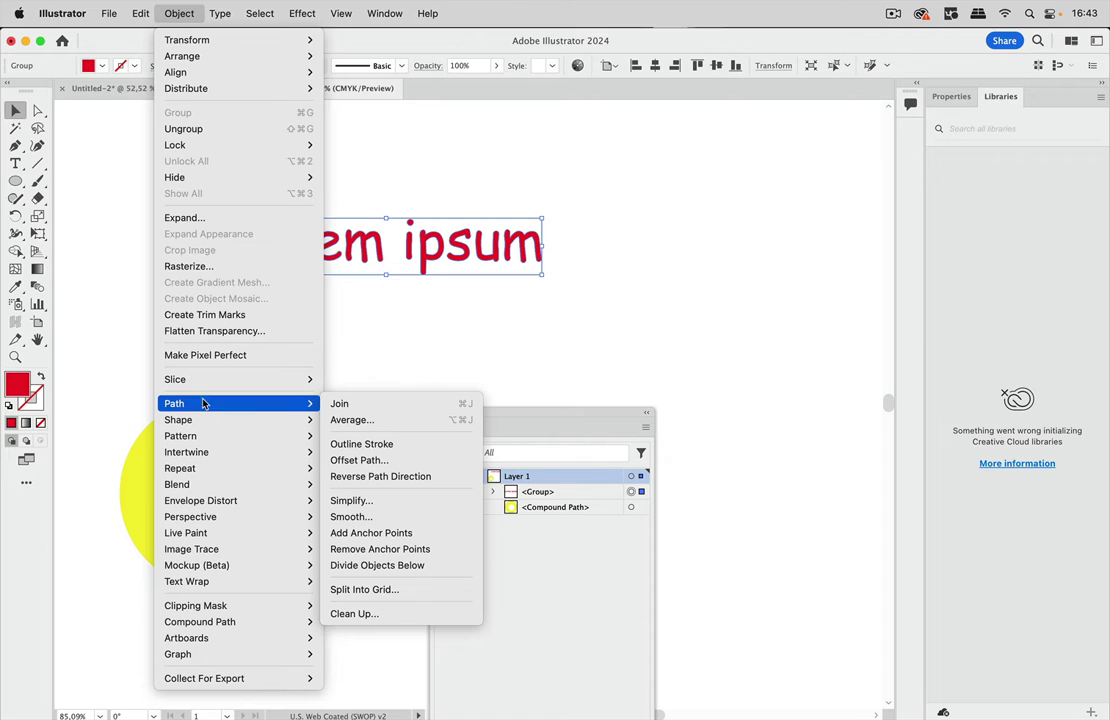
click(362, 460)
click(560, 469)
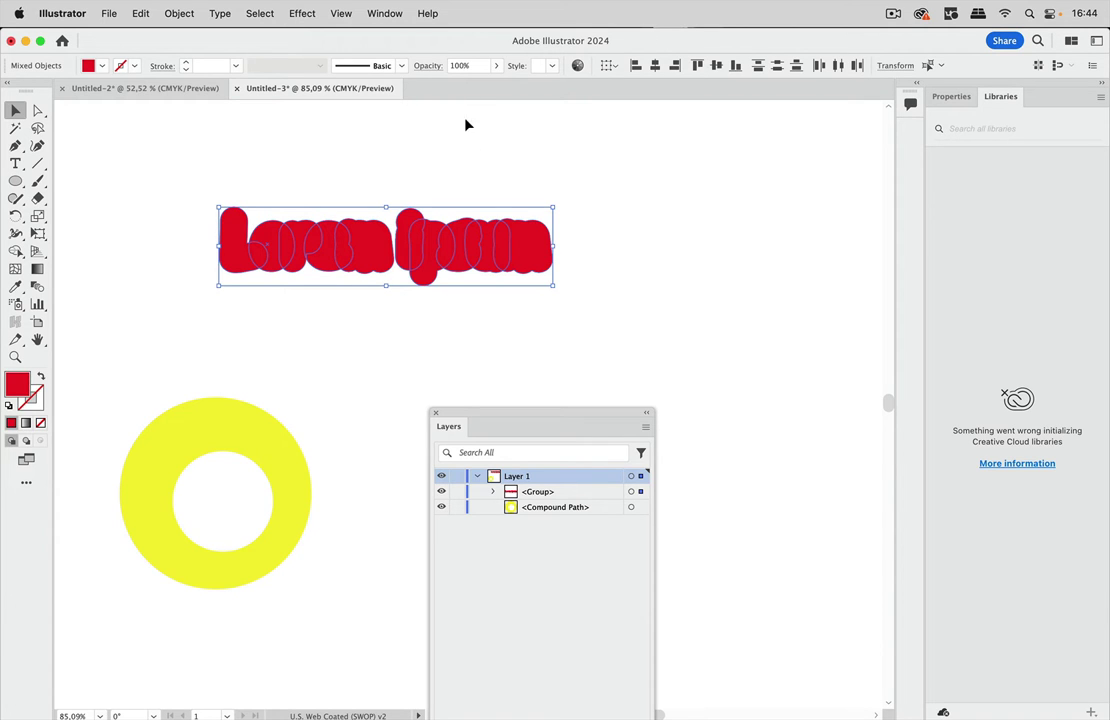
Apply Pathfinder Unite to the offset shapes, then move the Pathfinder panel off the artwork.
click(388, 12)
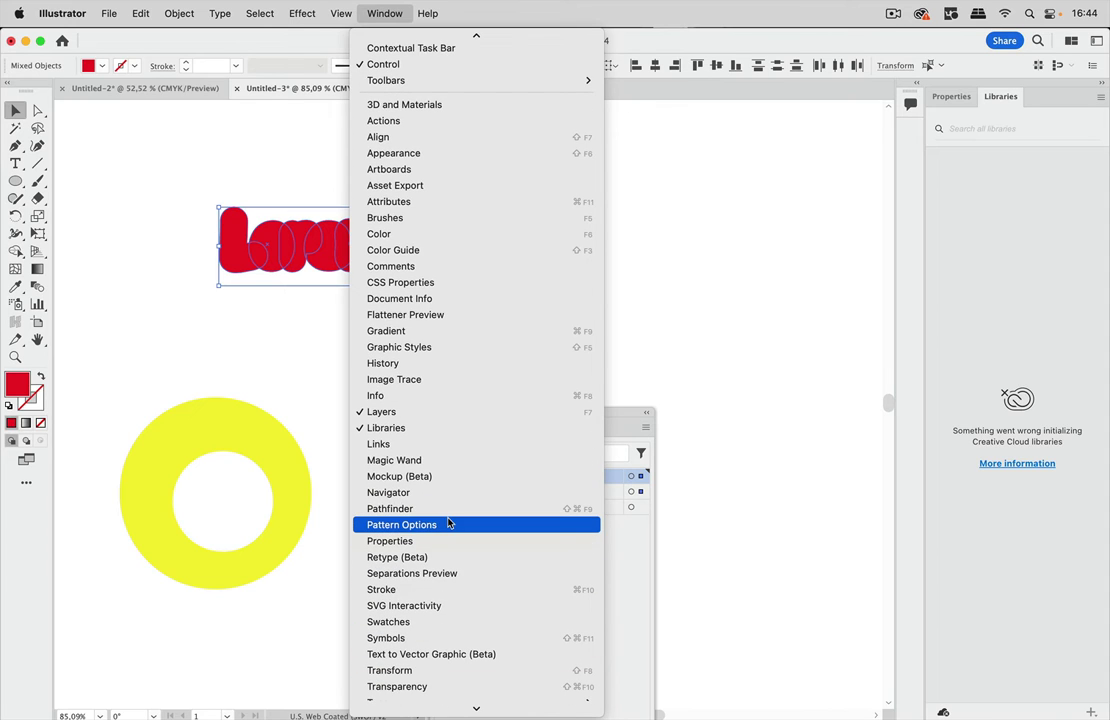
click(448, 508)
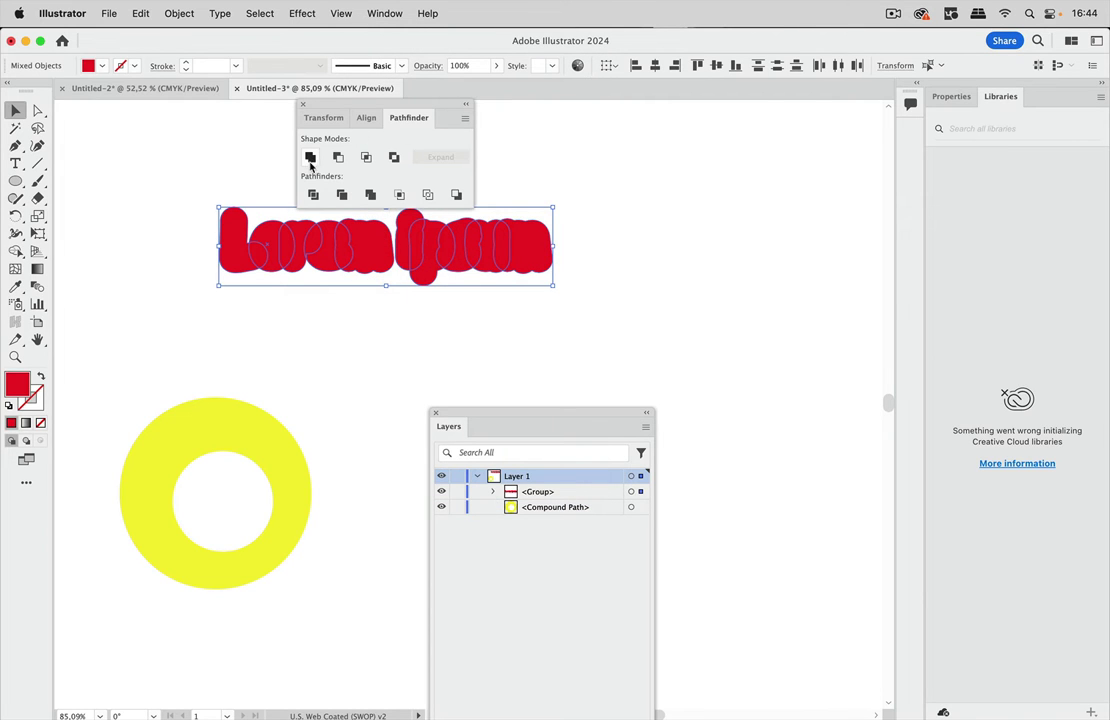
click(310, 160)
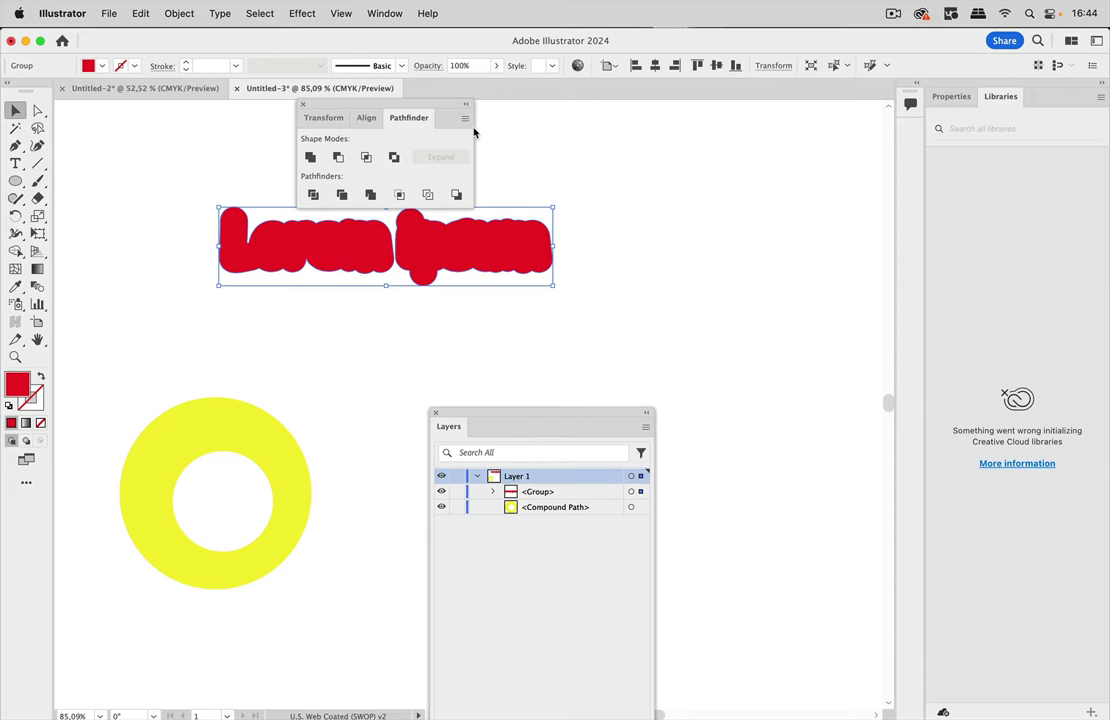
drag(419, 110, 733, 124)
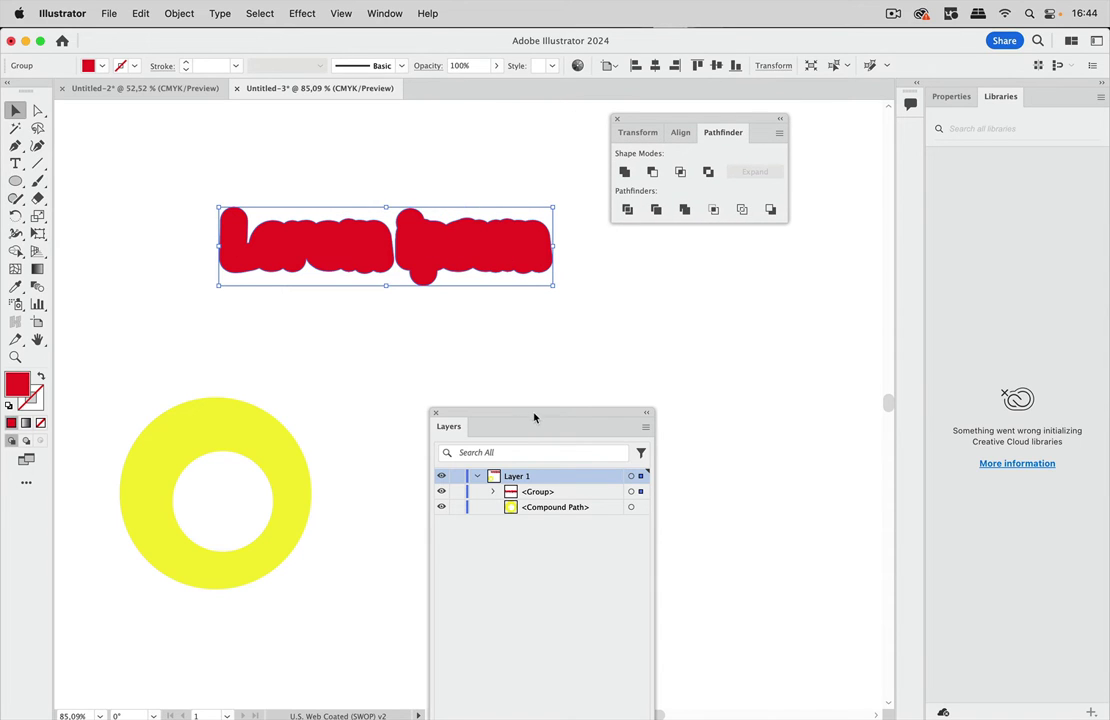
Ungroup the outlined text group with Cmd+Shift+G.
drag(534, 418, 559, 115)
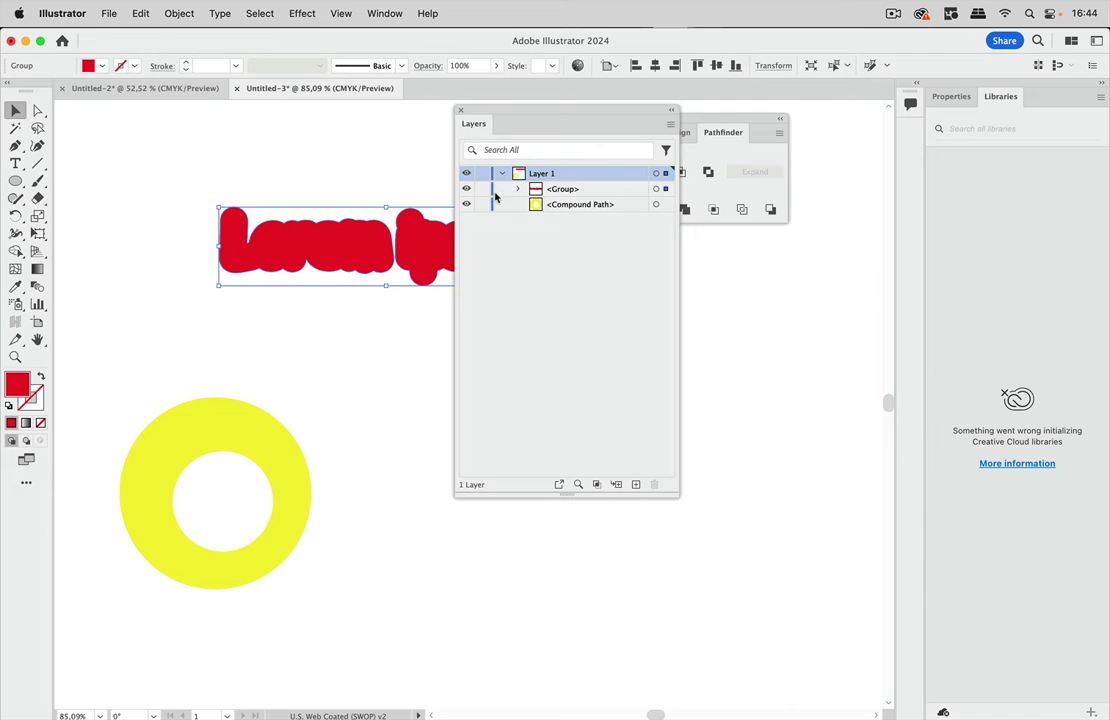
click(667, 189)
key(super+shift+g)
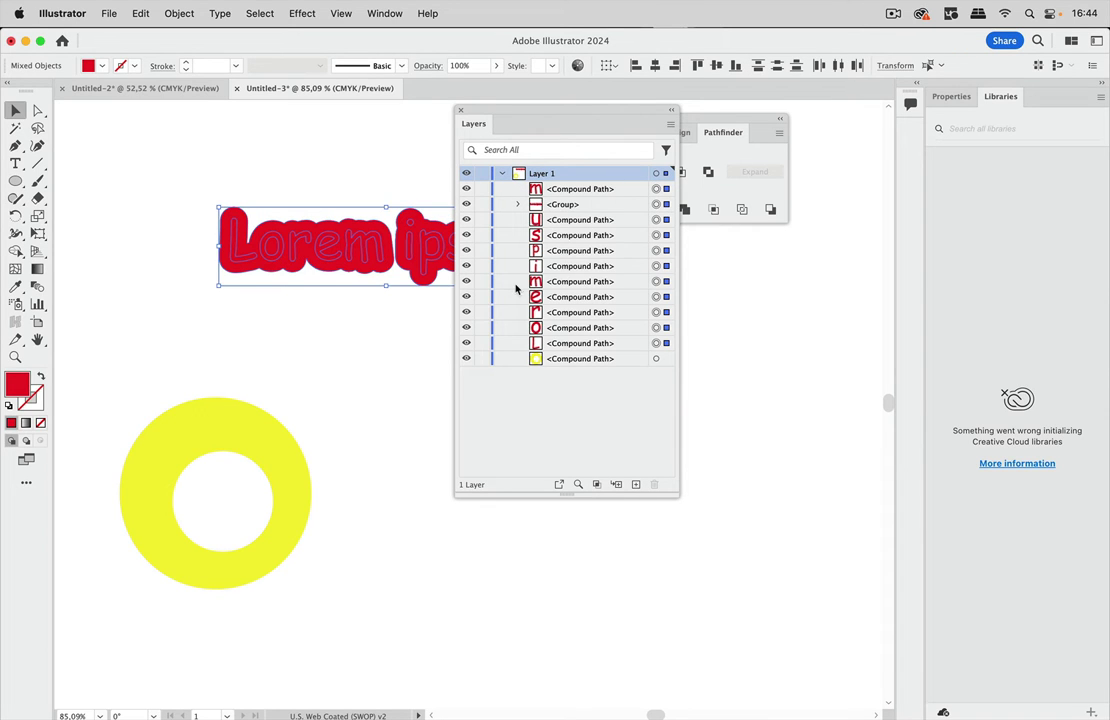
drag(508, 110, 521, 333)
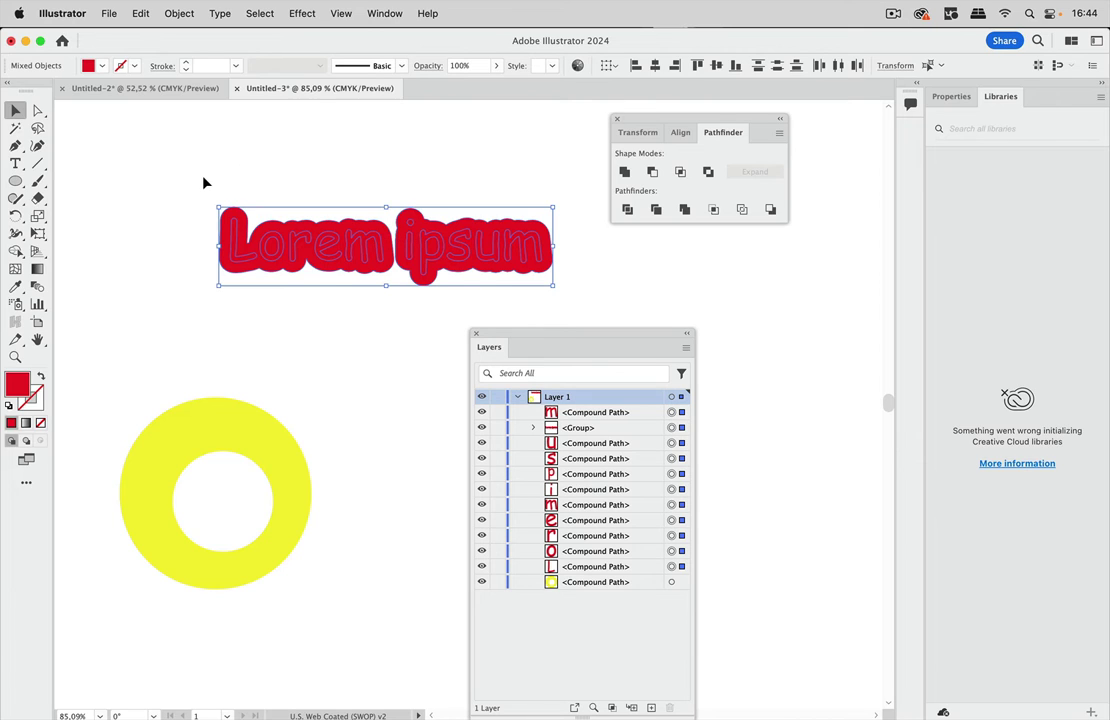
Select all the Lorem ipsum artwork and inspect the Group's paths in Layers.
drag(204, 182, 559, 301)
click(532, 428)
click(532, 428)
Unite only the letter paths with Pathfinder, leaving the red outline group out of the selection.
shift+click(682, 428)
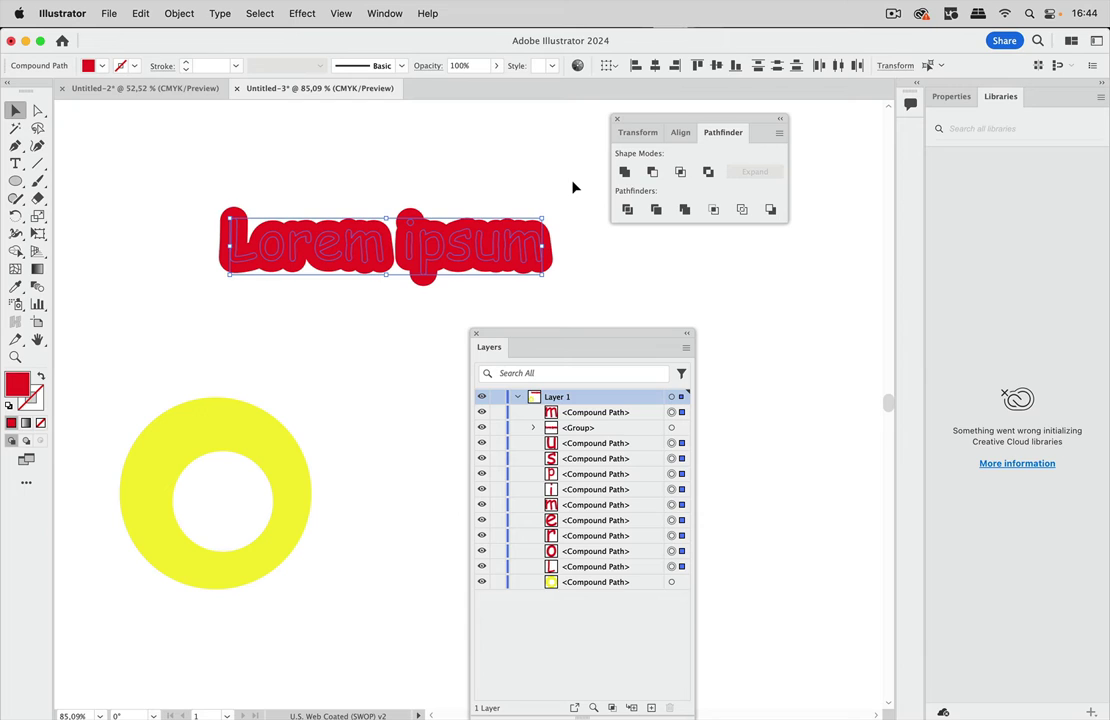
click(625, 172)
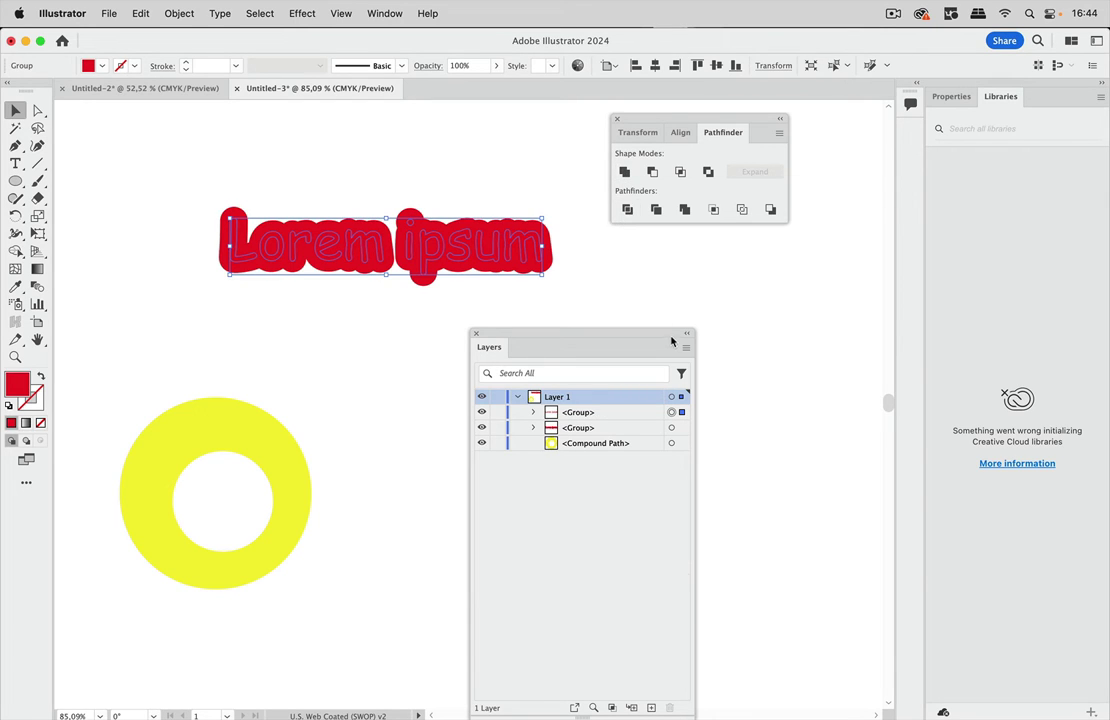
drag(597, 337, 586, 258)
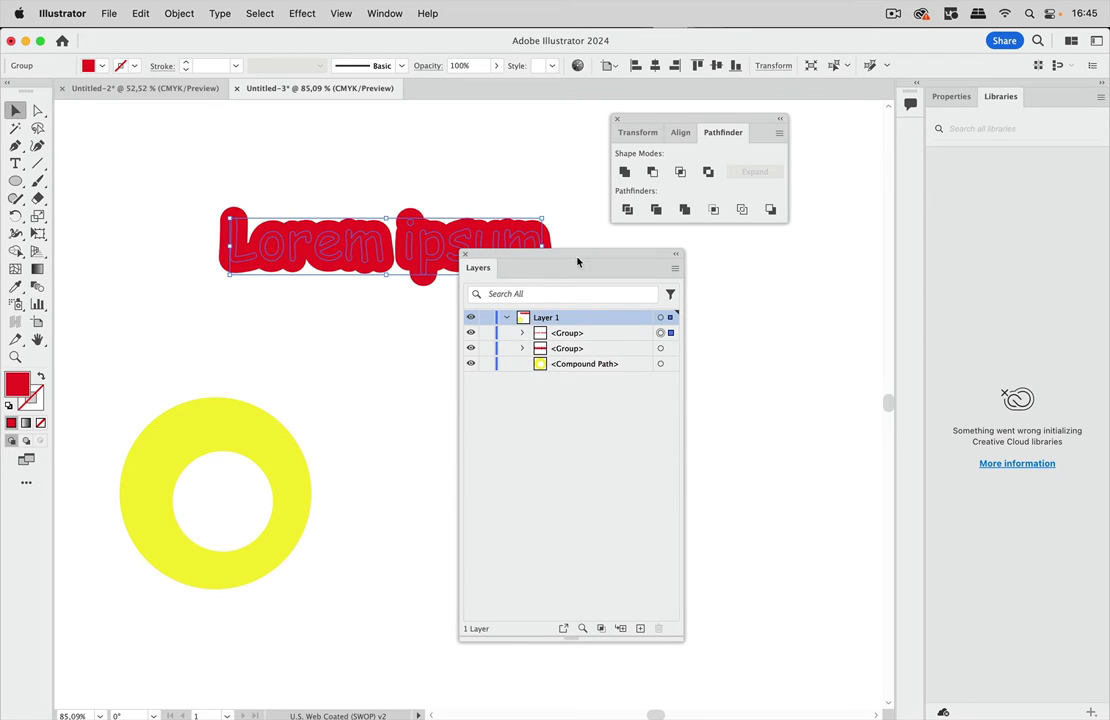
drag(576, 259, 570, 346)
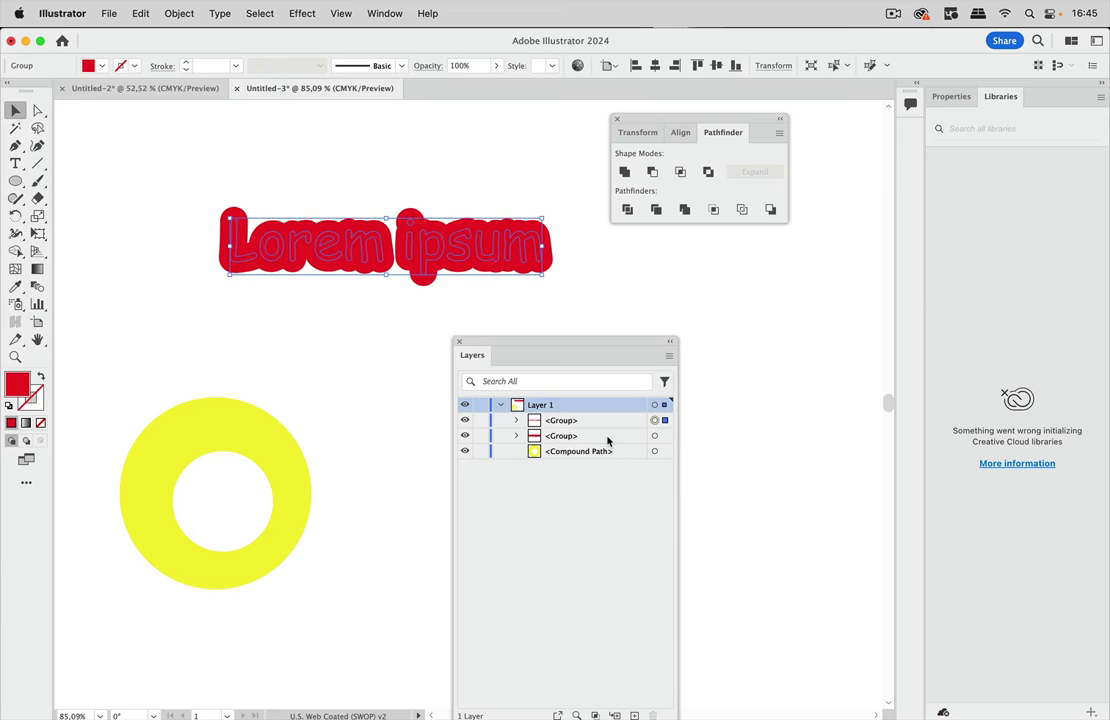
Select the united letters group and set its fill to yellow from the Control bar swatches.
click(600, 277)
click(537, 258)
click(88, 65)
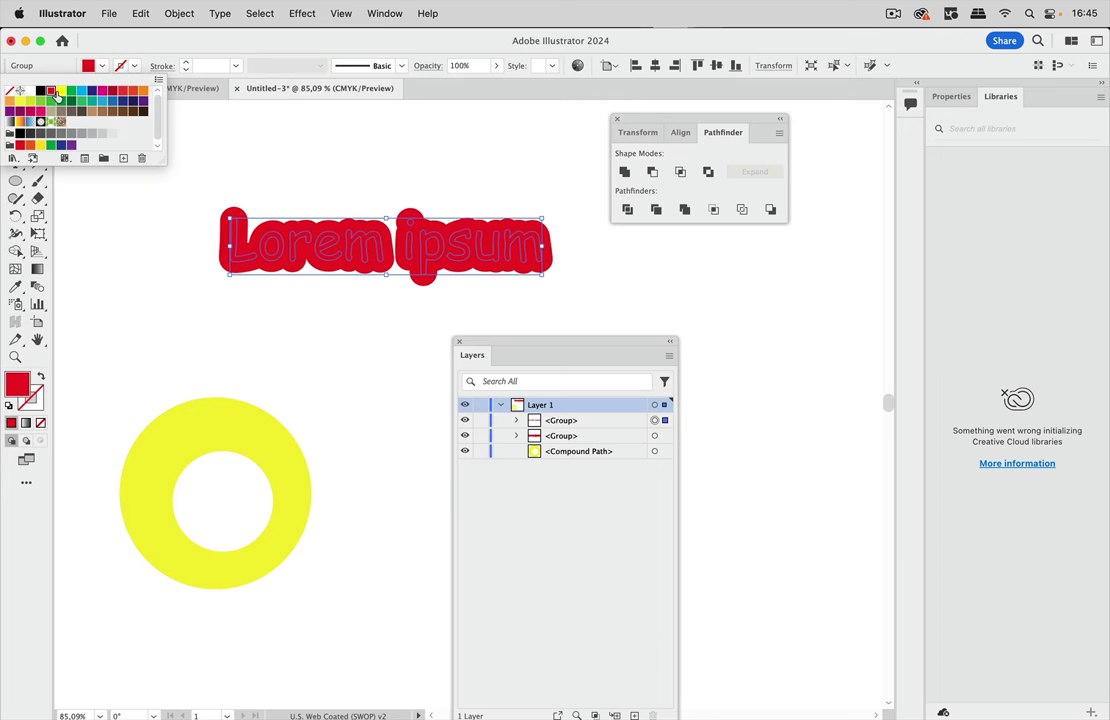
click(62, 93)
click(389, 136)
click(475, 160)
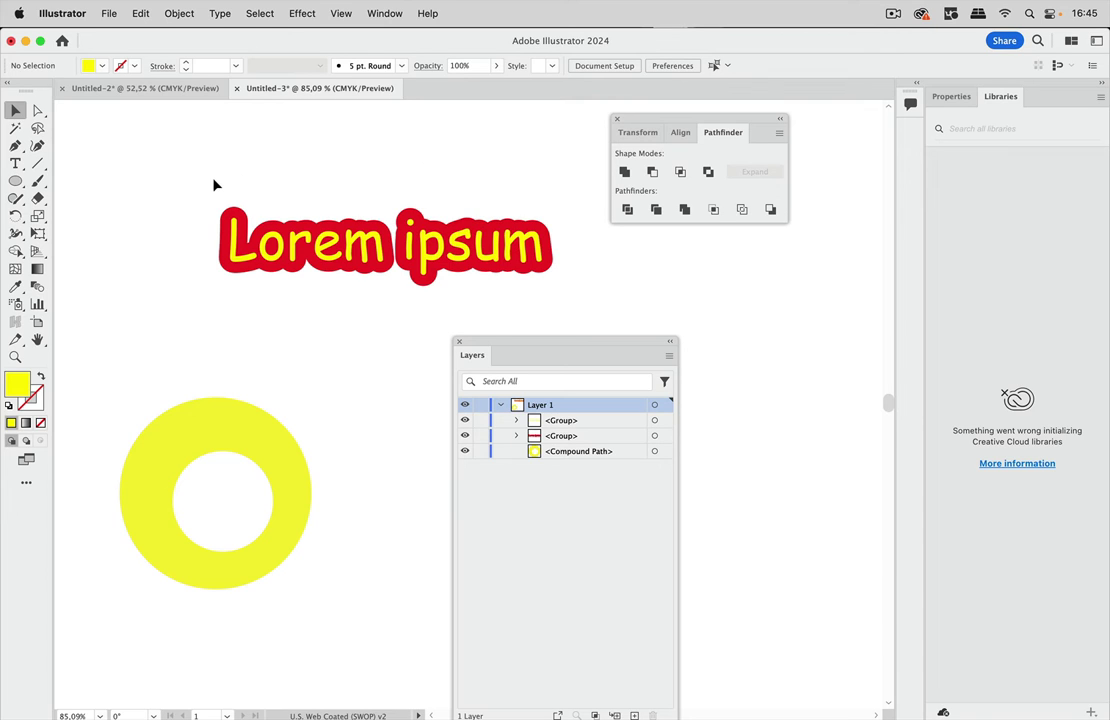
Select the yellow letters and red outline together and make them one compound path.
drag(213, 180, 558, 306)
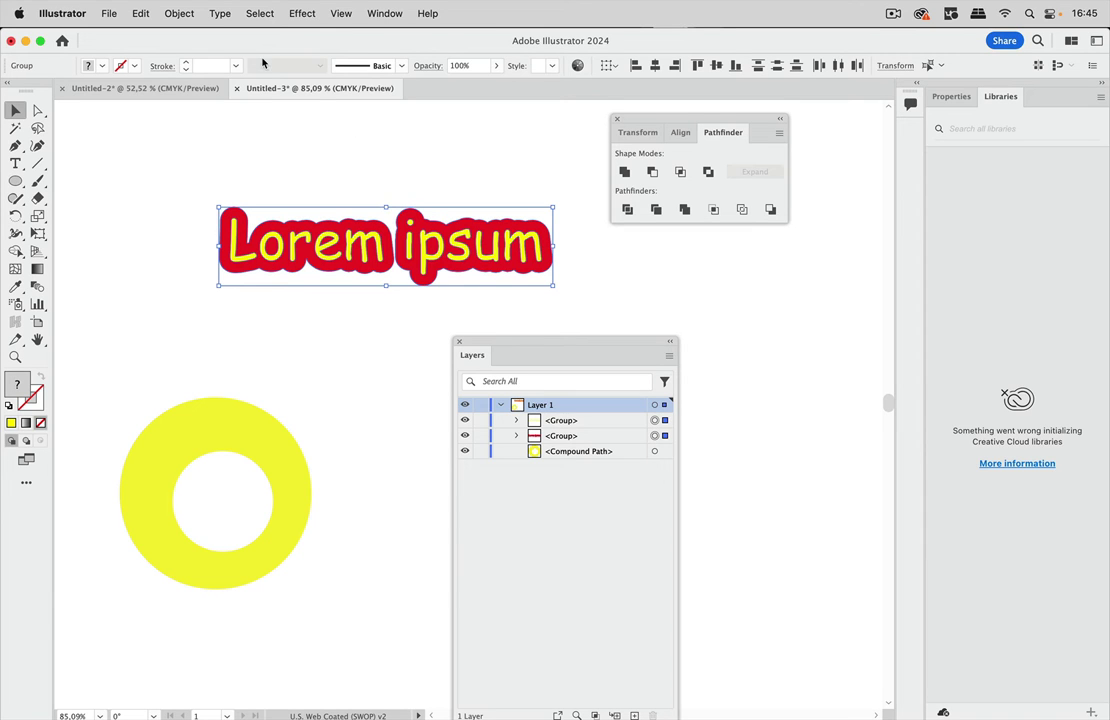
click(179, 13)
mouse_move(220, 407)
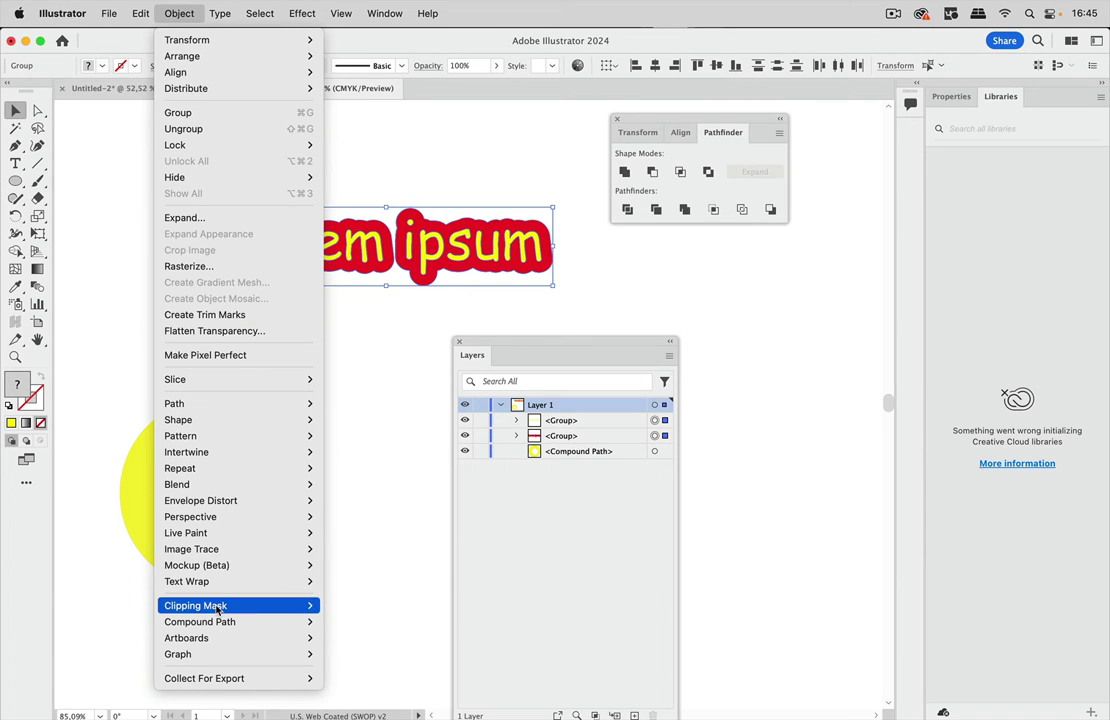
mouse_move(215, 621)
click(376, 622)
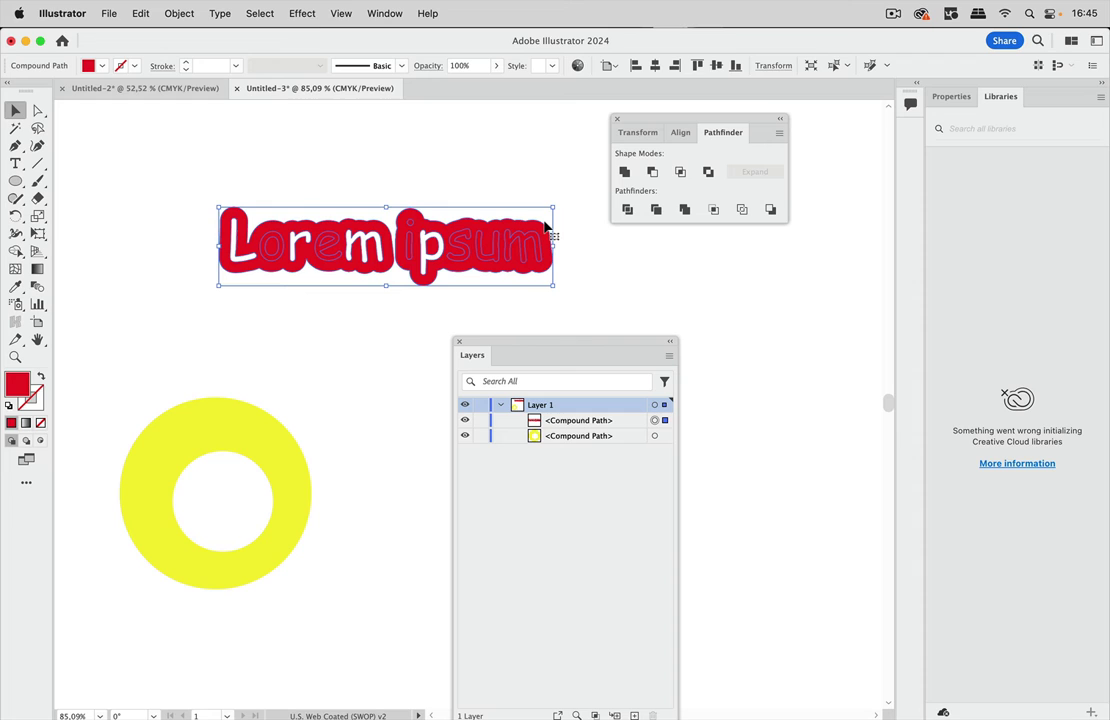
scroll(410, 258, left, 1)
Open the Attributes panel and move it near the artwork.
scroll(410, 258, right, 4)
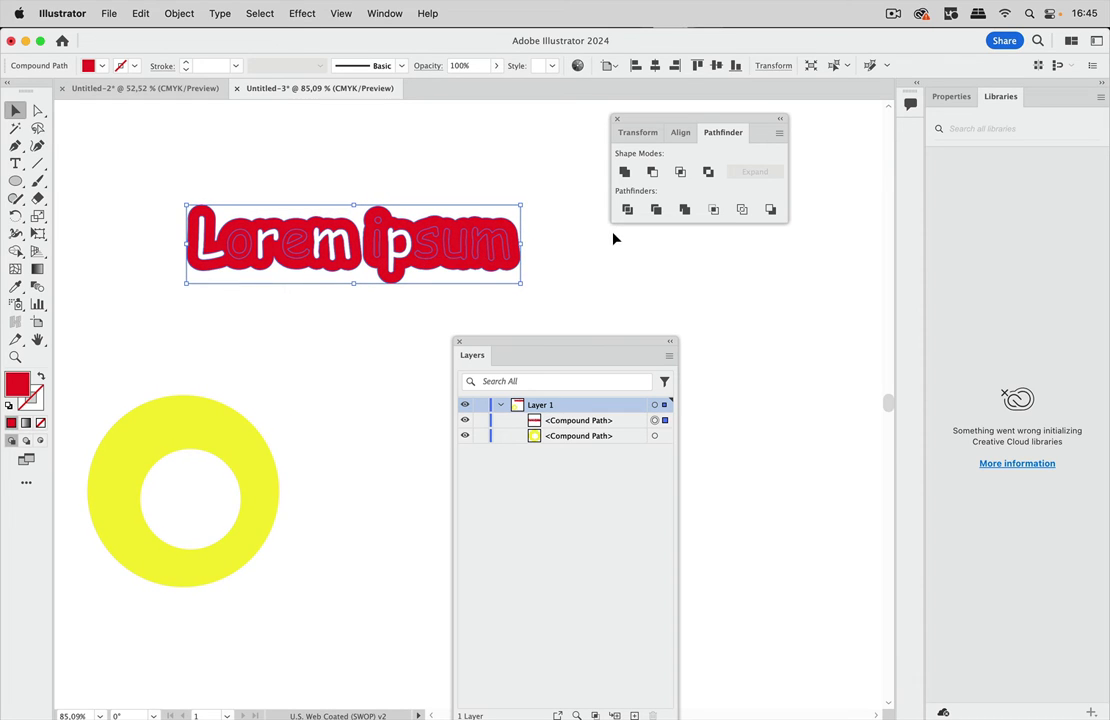
click(385, 13)
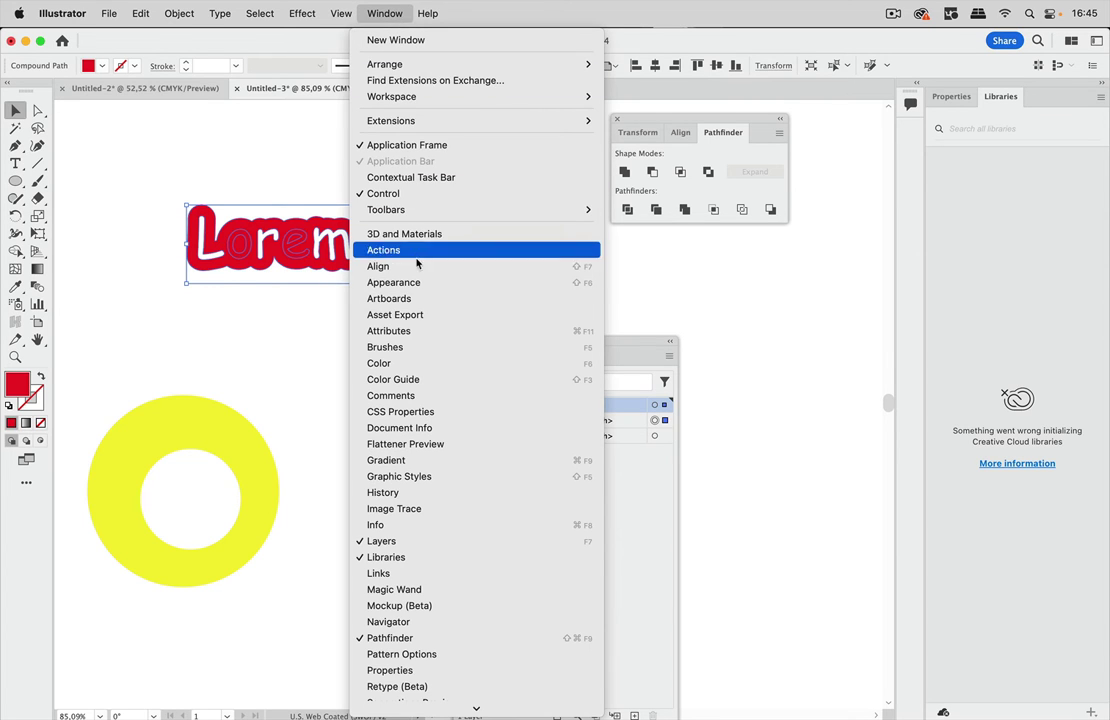
click(417, 331)
drag(825, 131, 369, 310)
Choose Show All in the Attributes flyout so the fill rule options appear.
click(421, 324)
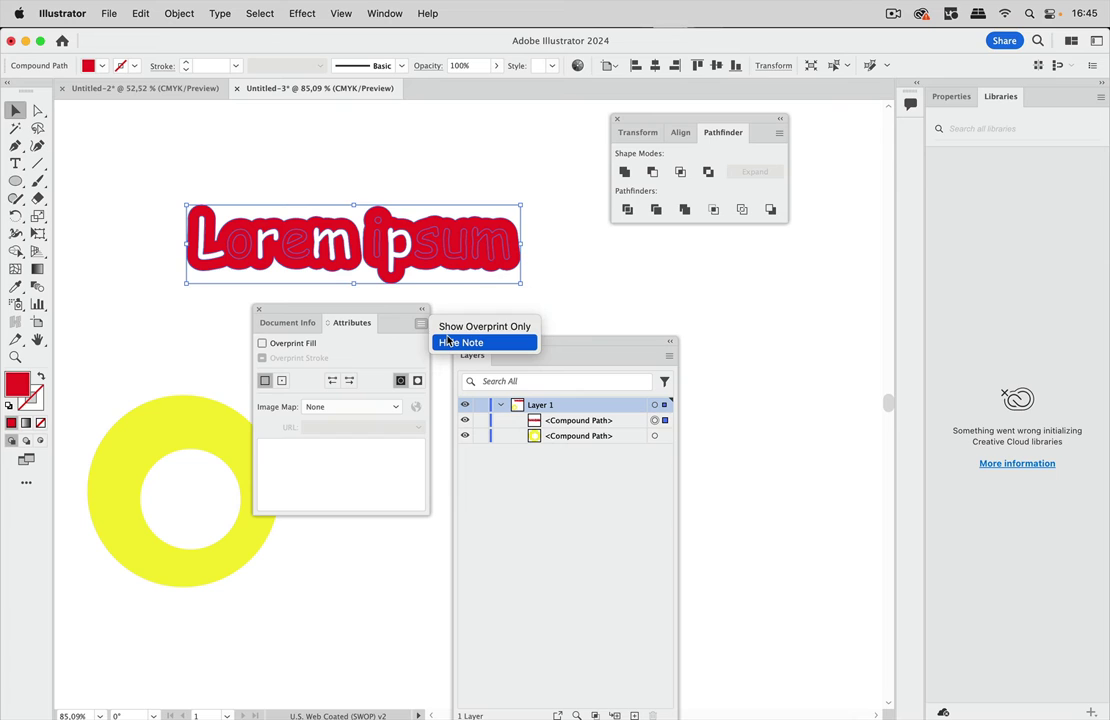
click(447, 342)
drag(525, 342, 705, 346)
drag(389, 311, 470, 317)
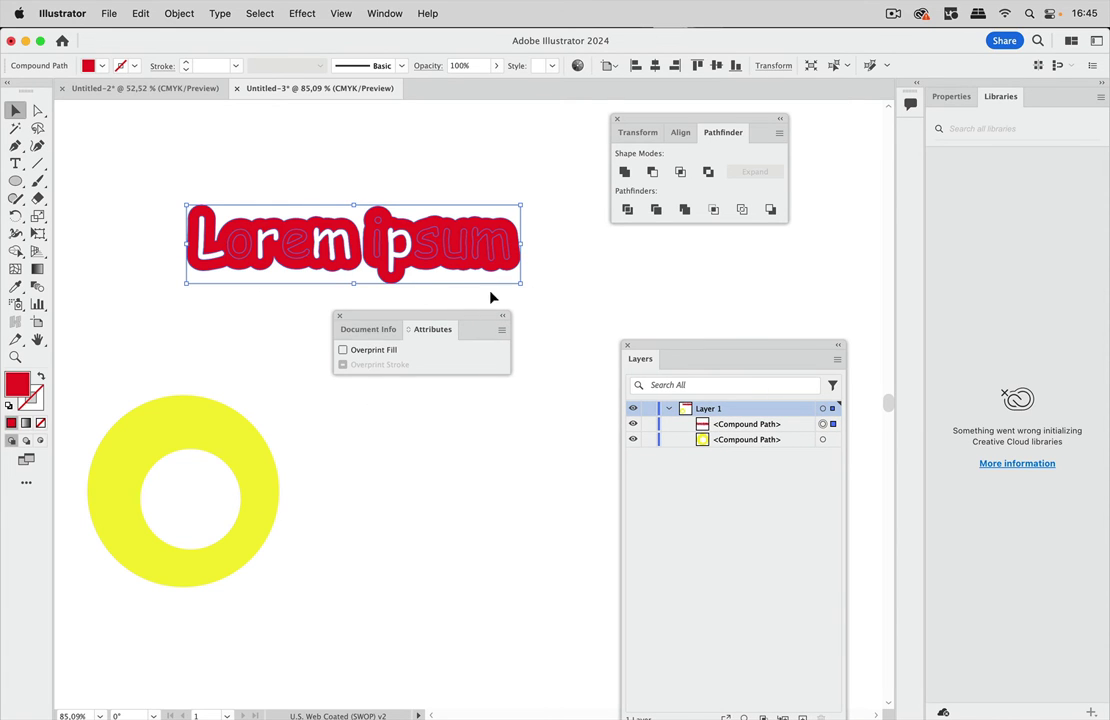
click(502, 331)
click(537, 333)
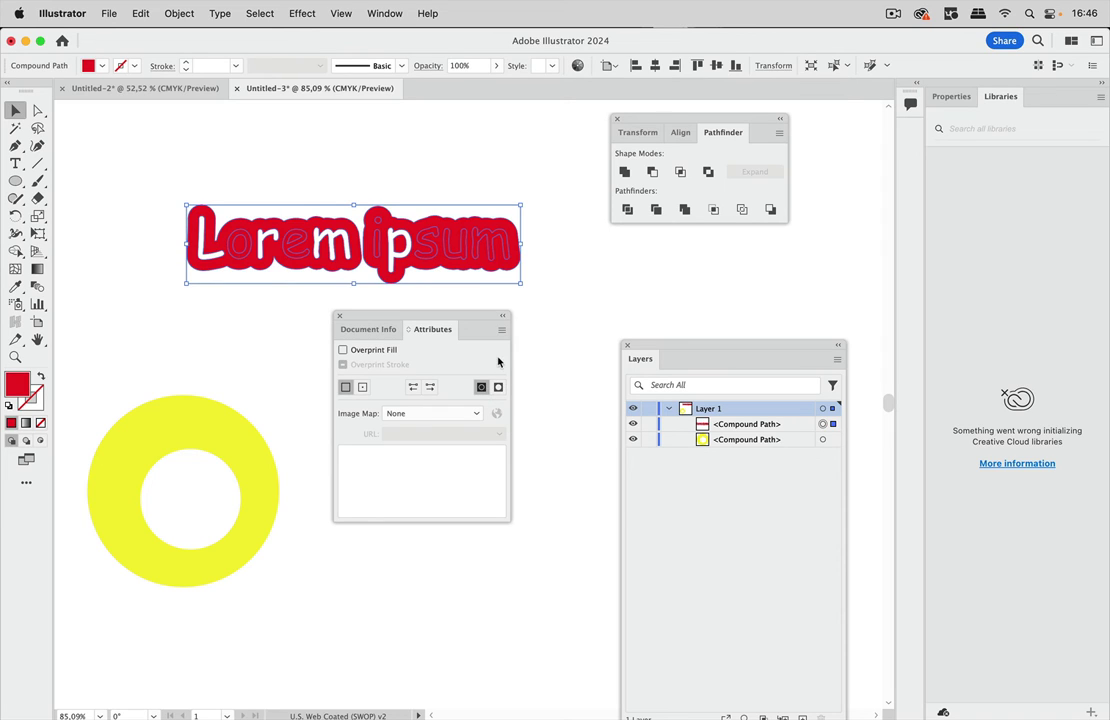
click(498, 388)
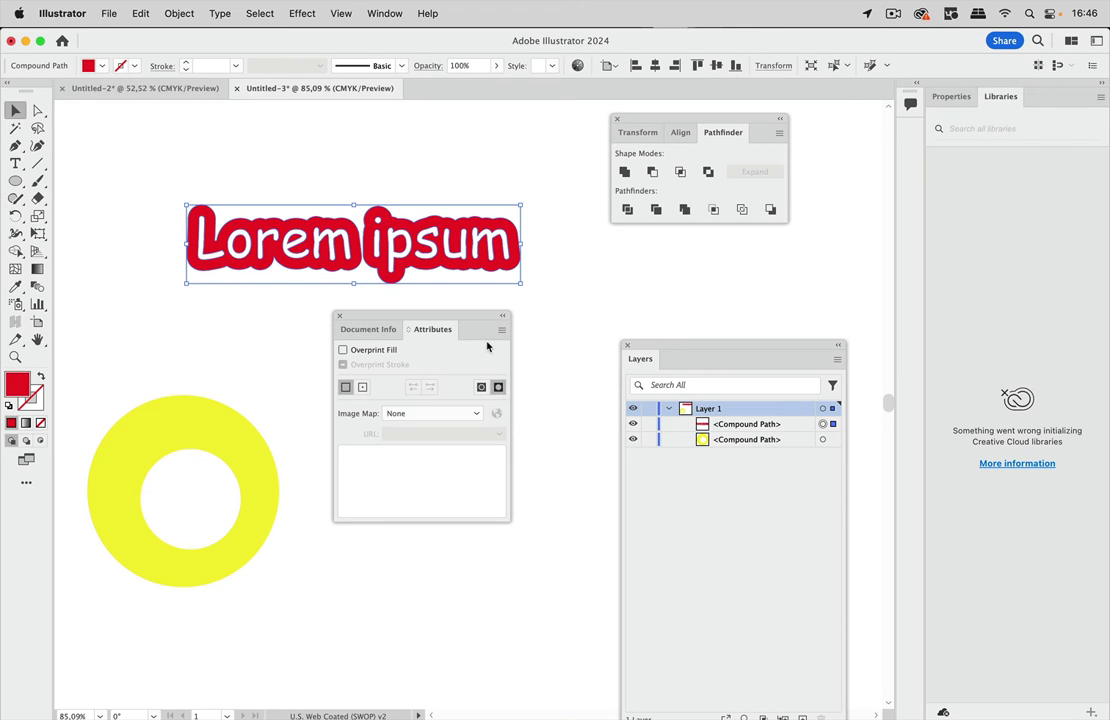
click(482, 388)
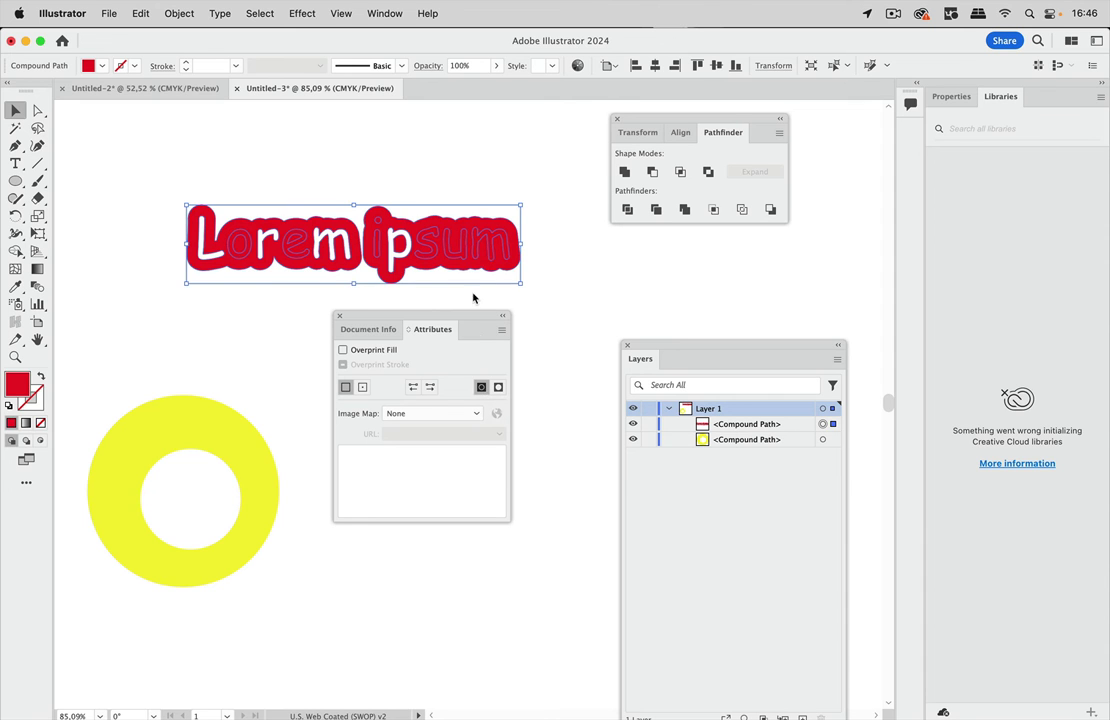
Zoom in, deselect, and select the final m path with the Direct Selection tool.
scroll(483, 250, up, 4)
scroll(483, 250, left, 3)
scroll(483, 250, up, 2)
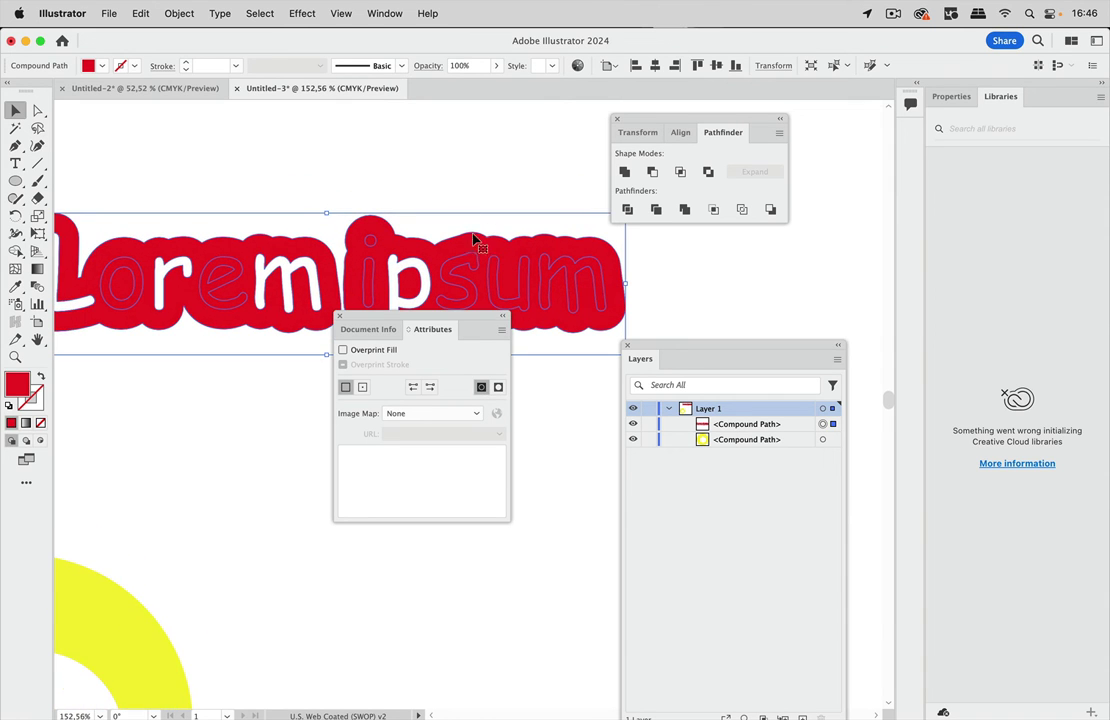
scroll(437, 189, left, 3)
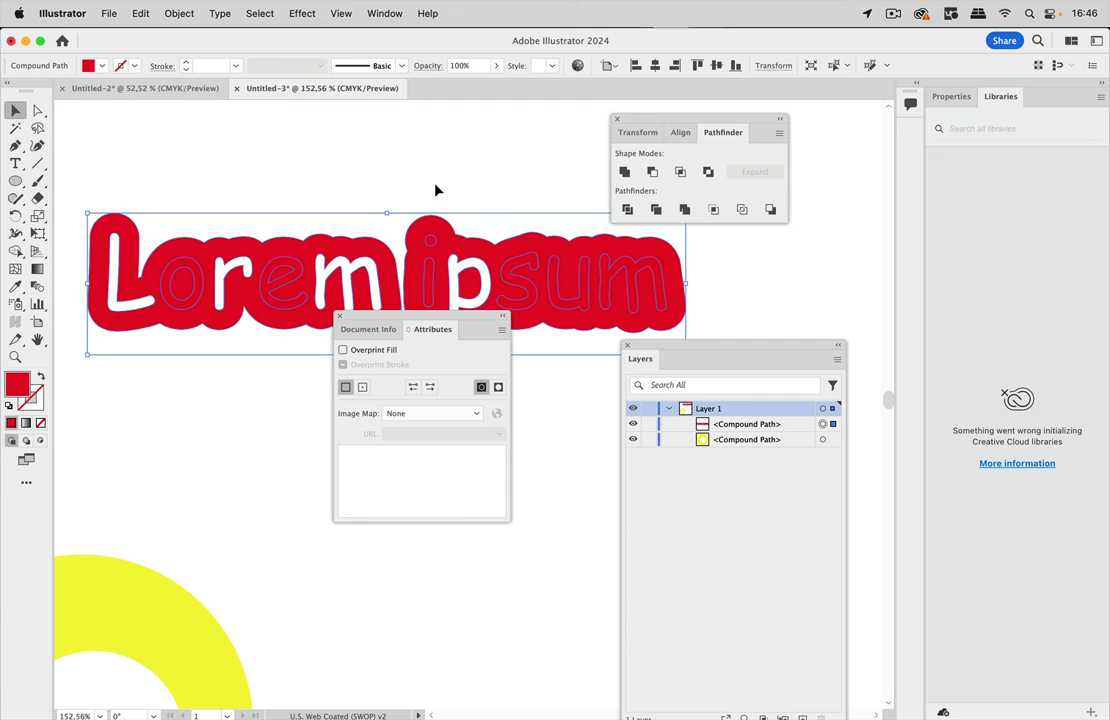
drag(443, 328, 433, 378)
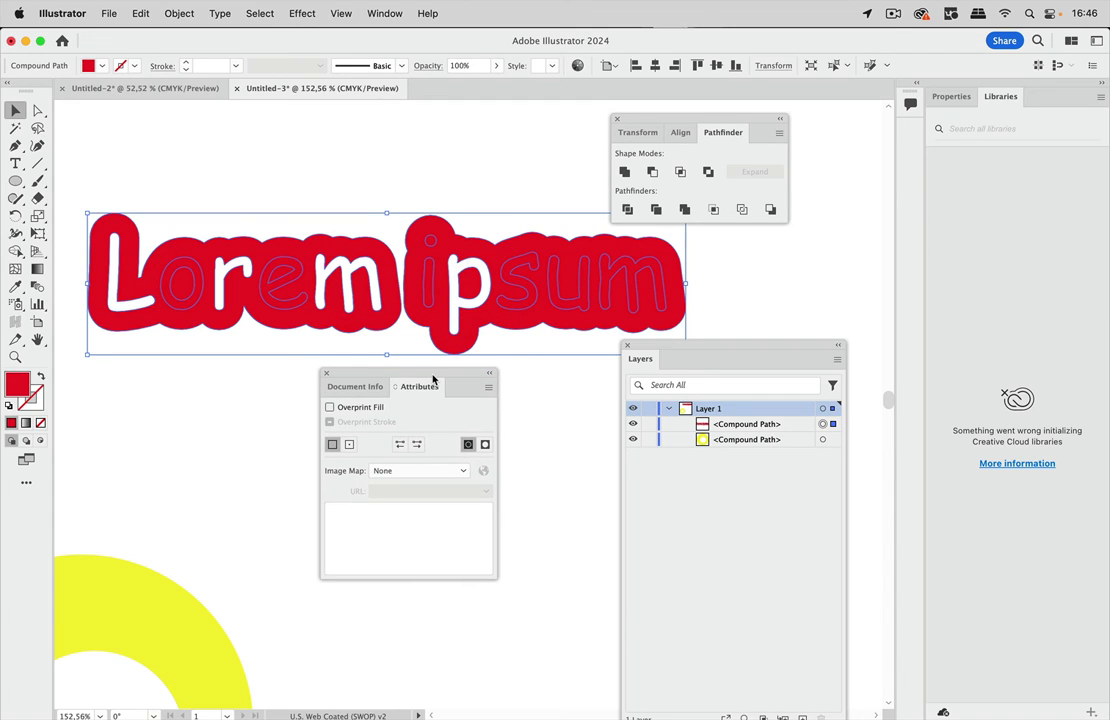
click(236, 166)
click(38, 112)
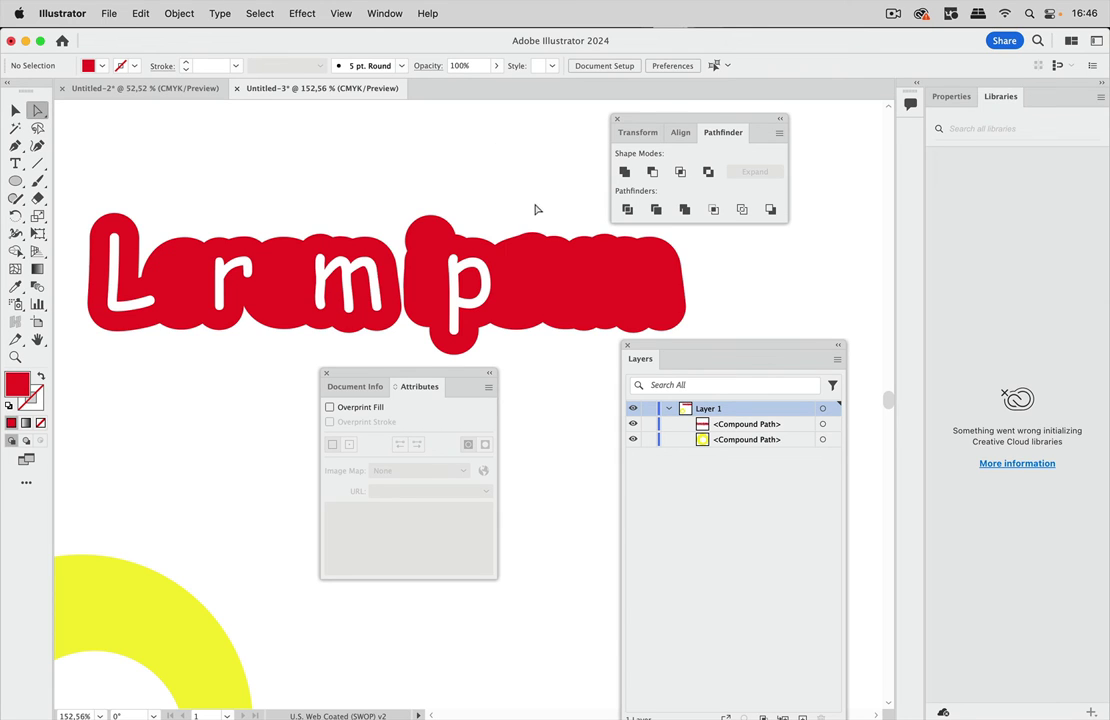
click(638, 314)
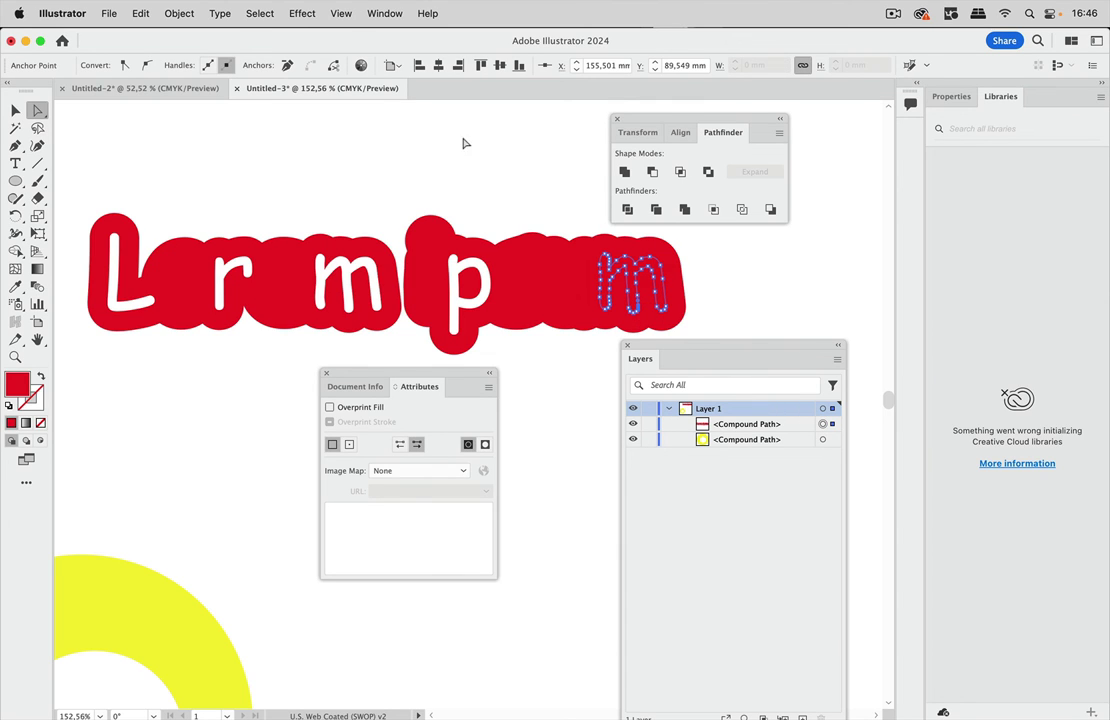
Apply Object > Path > Reverse Path Direction to the m.
click(179, 13)
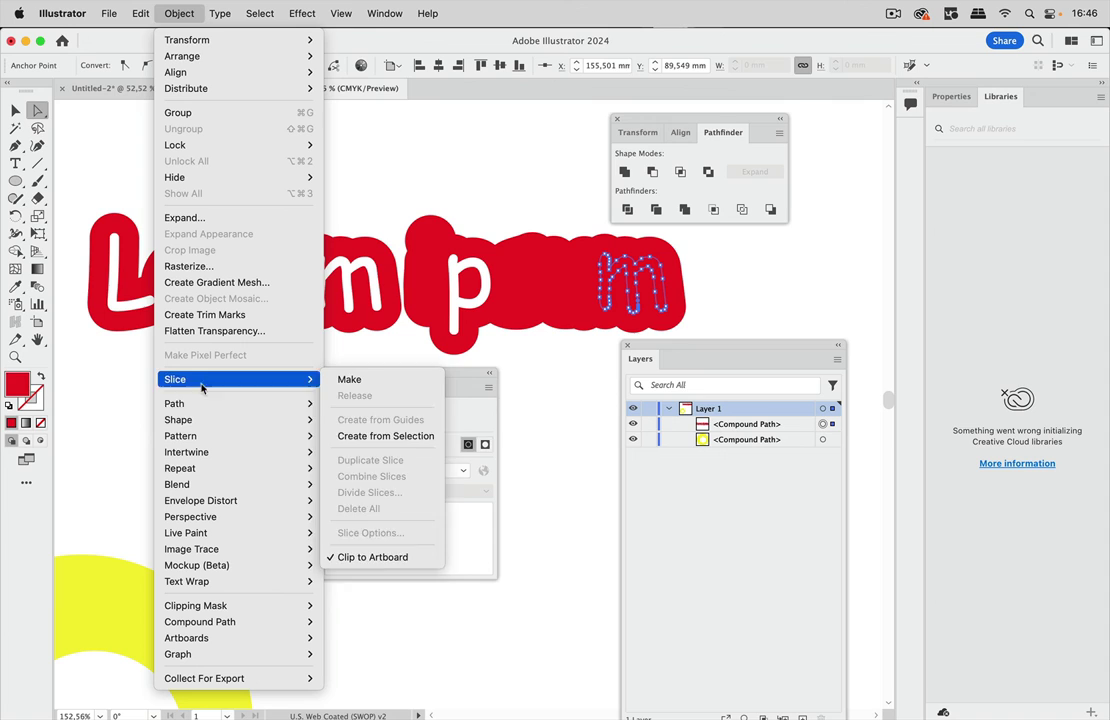
mouse_move(197, 405)
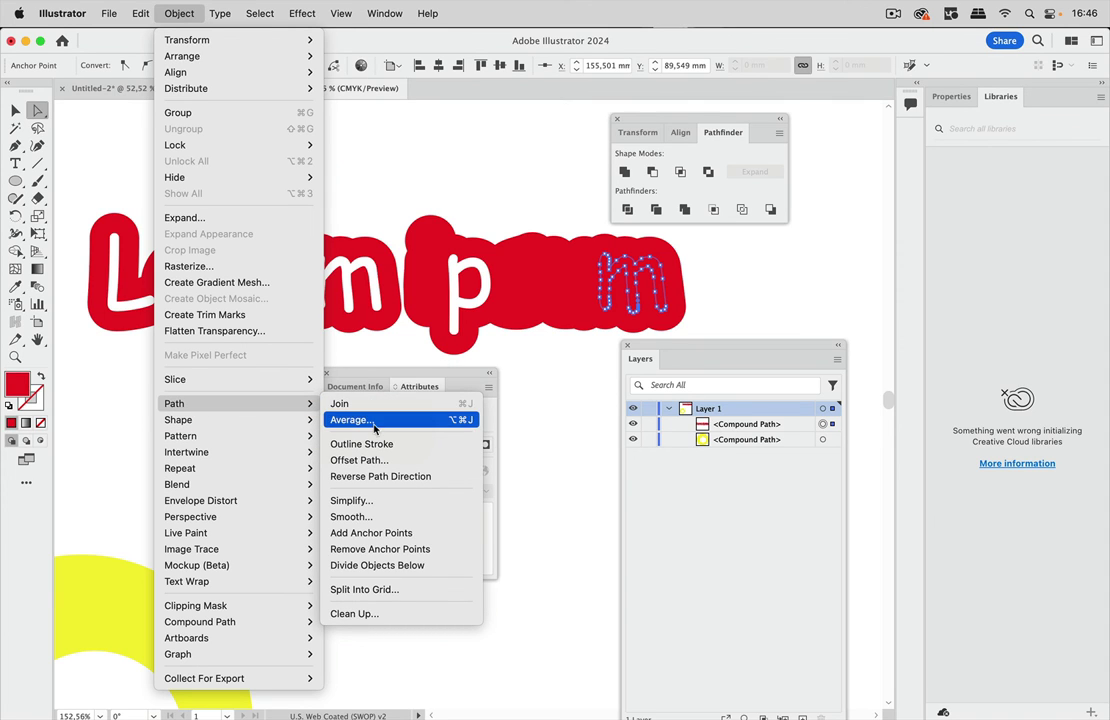
click(435, 478)
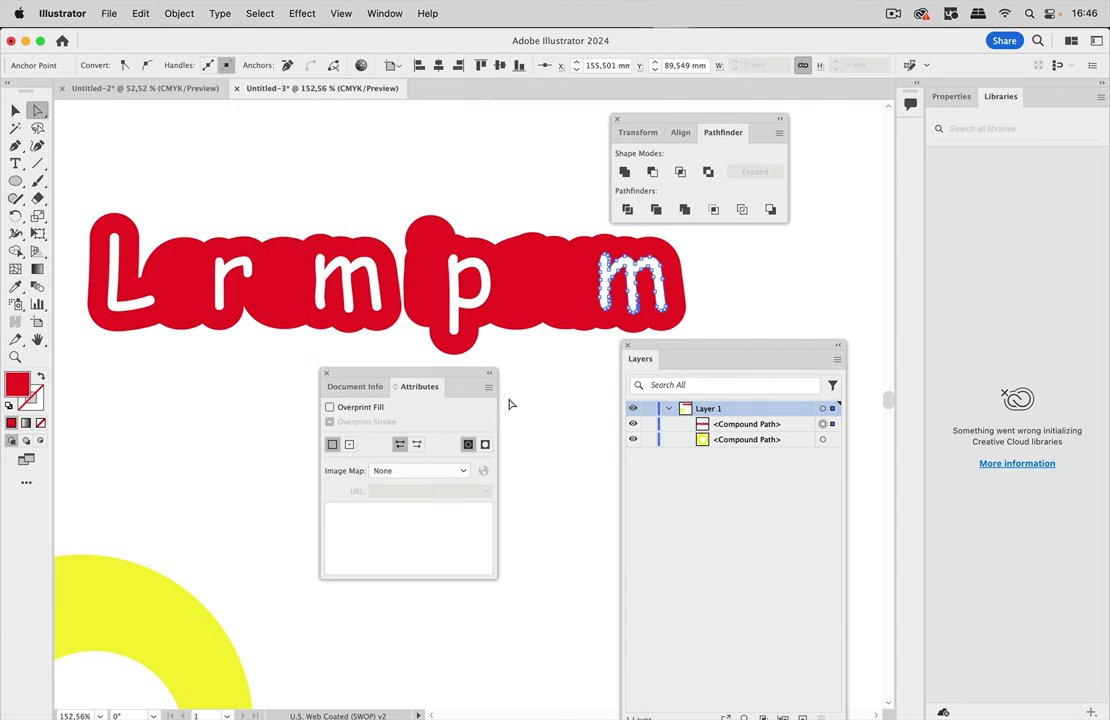
Turn on Reverse Path Direction for the u, s and i stem paths so they become white cutouts.
drag(642, 311, 592, 316)
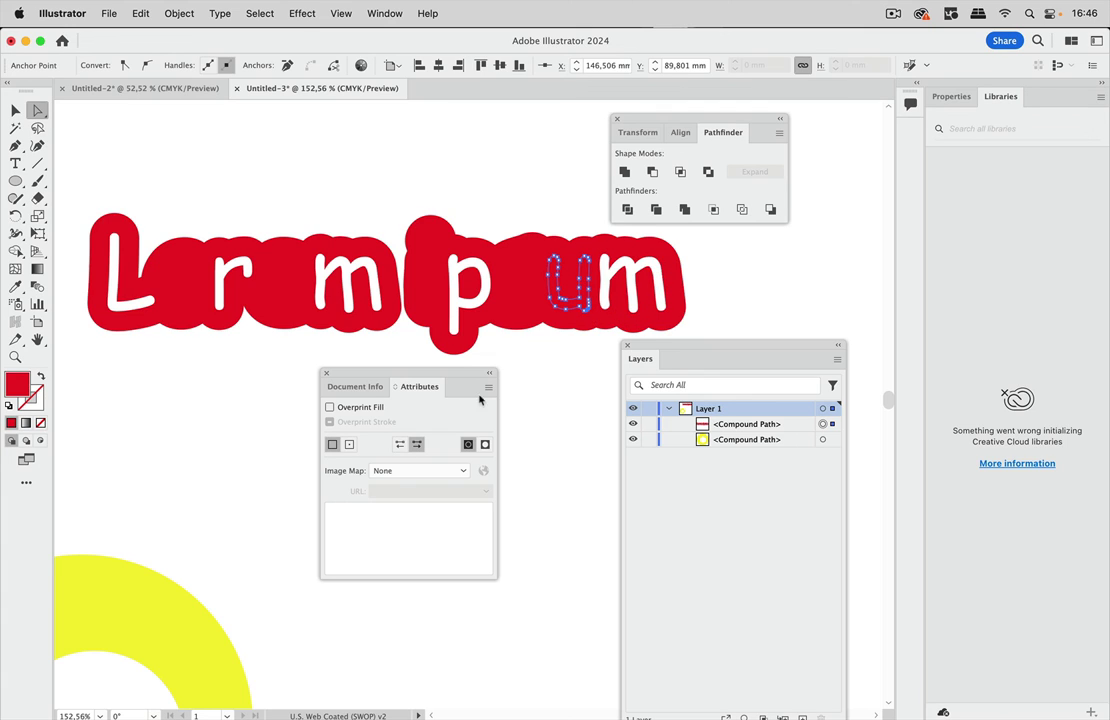
click(400, 444)
click(524, 295)
click(400, 444)
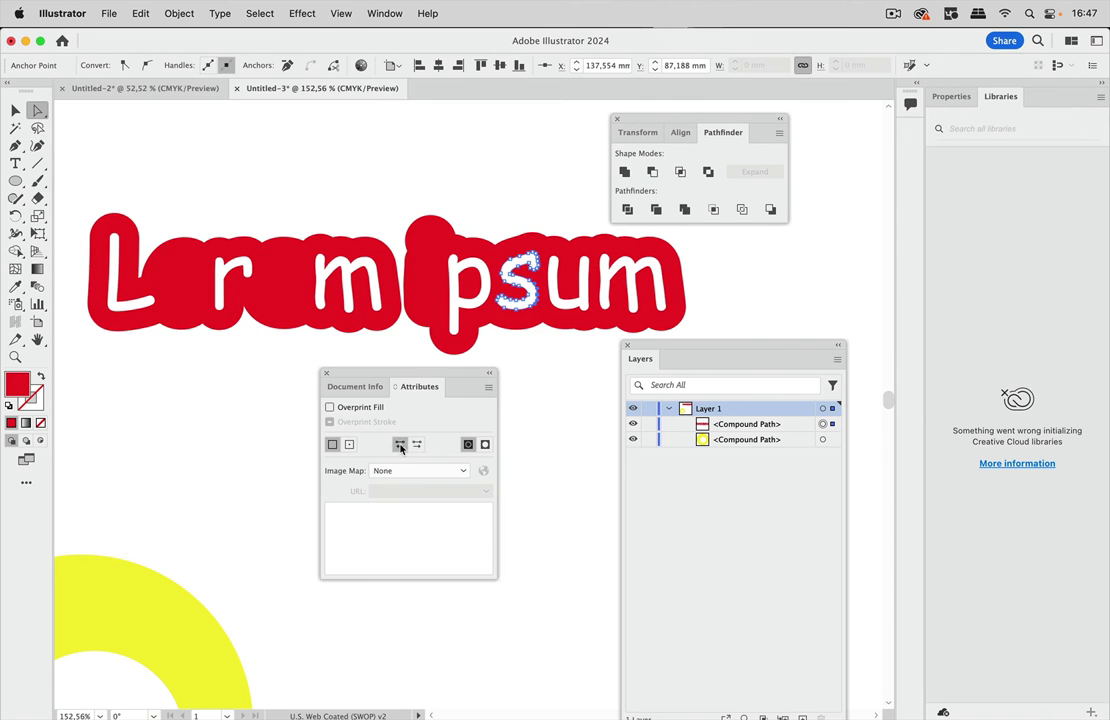
click(429, 285)
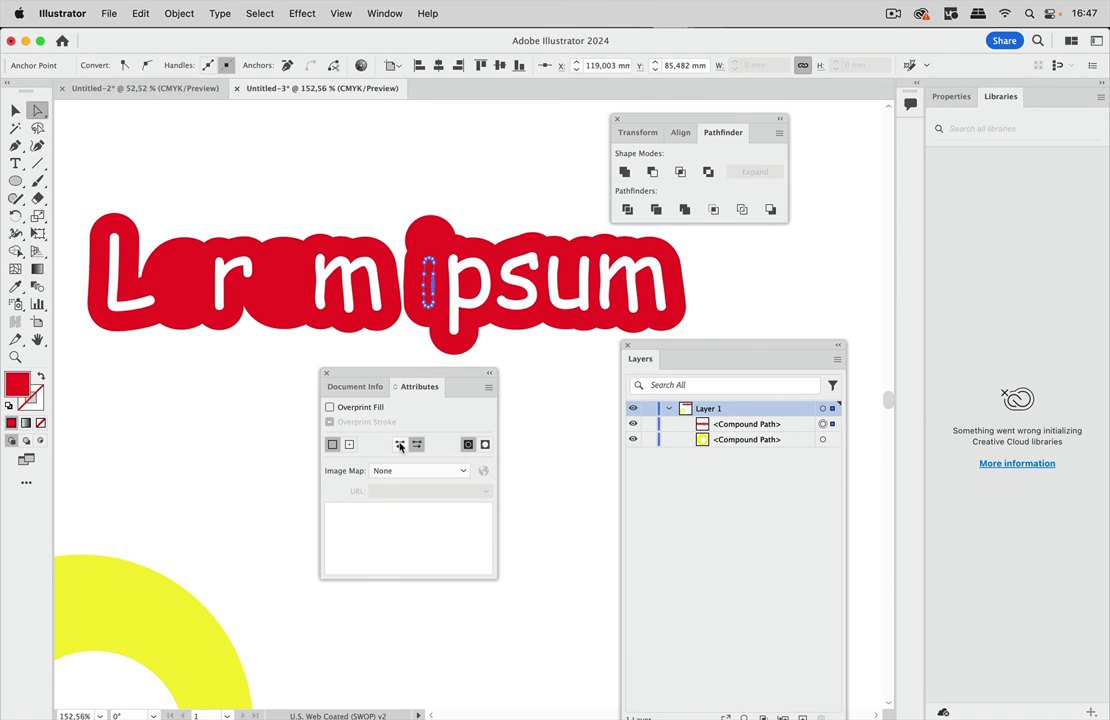
click(400, 444)
click(430, 241)
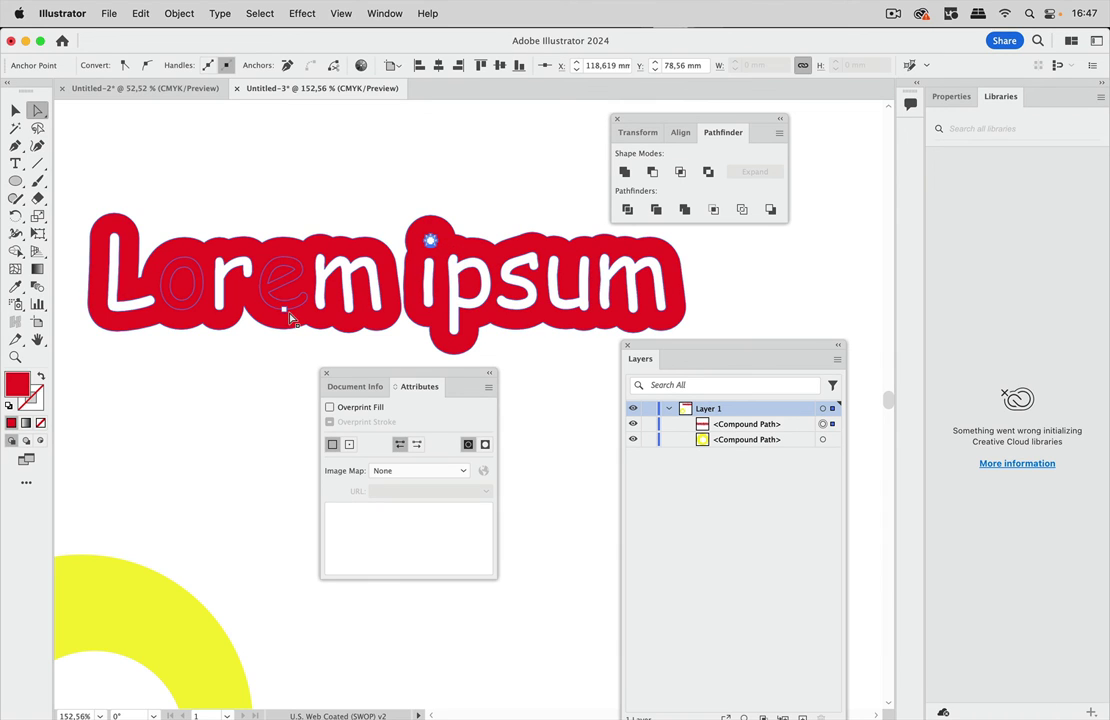
click(255, 275)
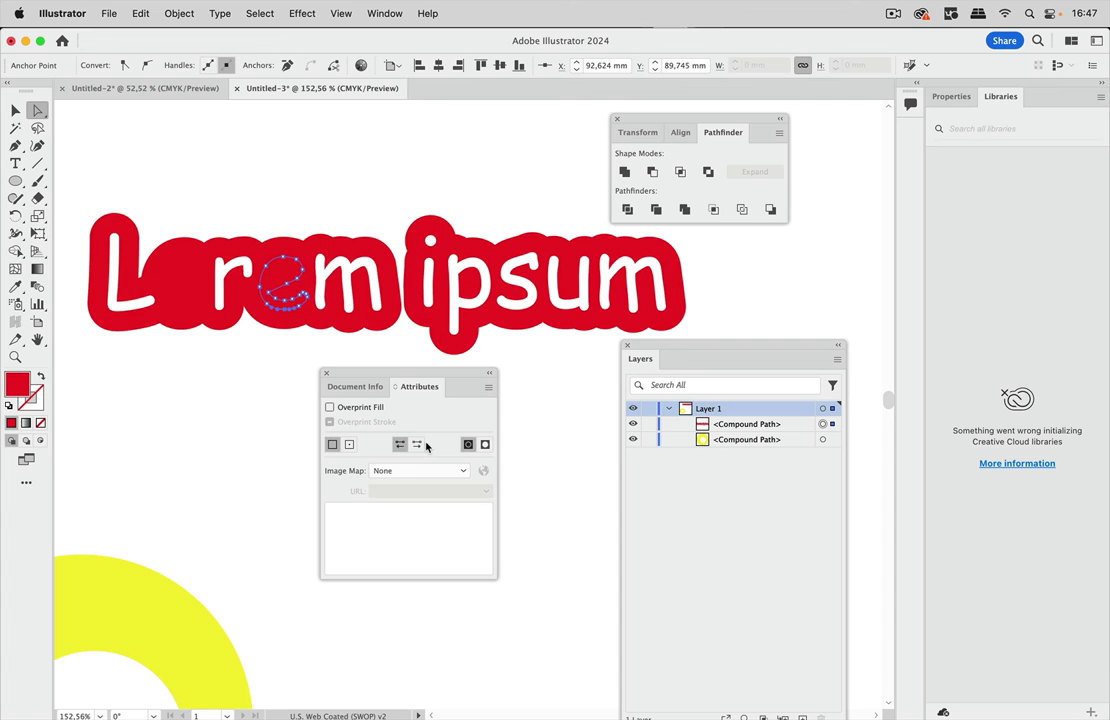